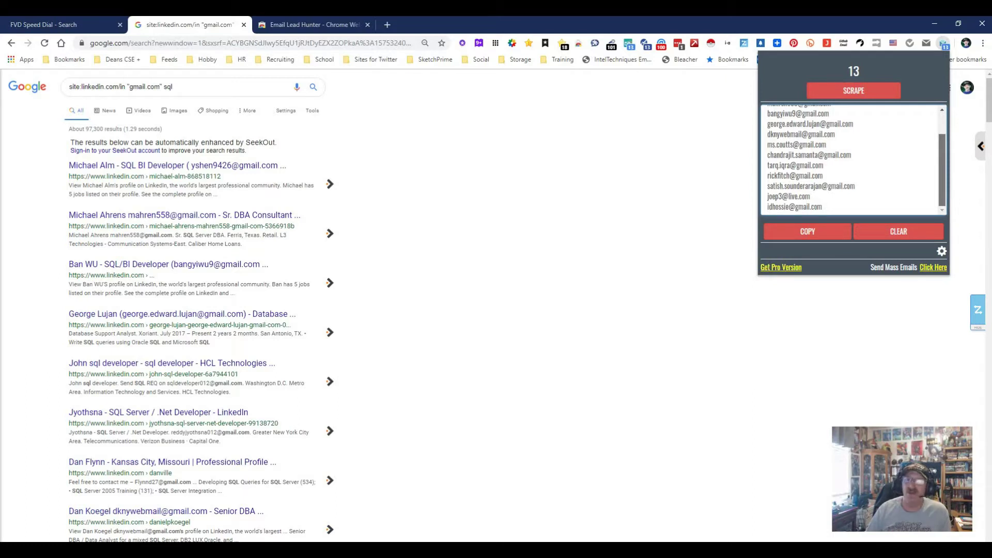
Review the scraped email list, the extension's Pro version page and the Email Lead Hunter listing in the Chrome Web Store.
{"action": "scroll", "coordinate": [850, 160], "scroll_direction": "up", "scroll_amount": 2}
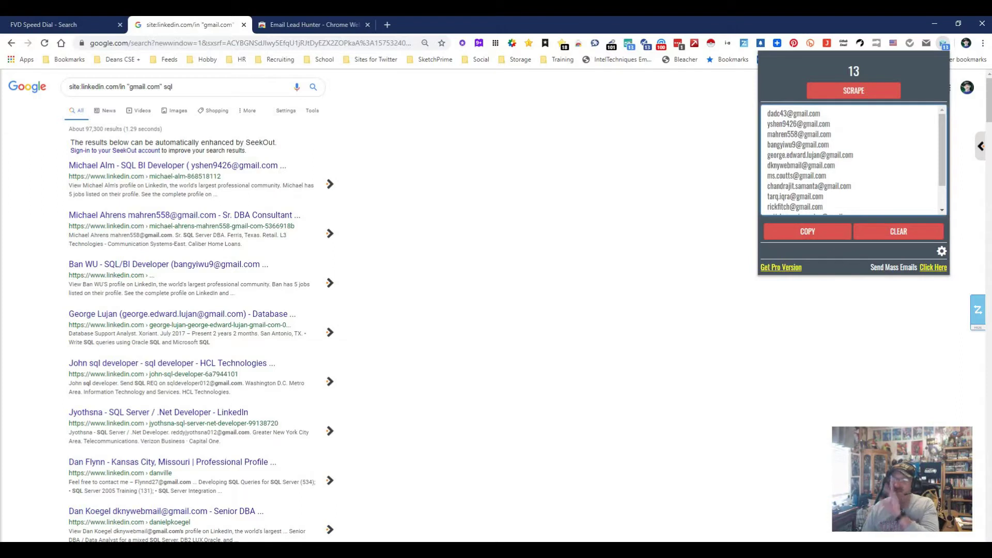
{"action": "left_click", "coordinate": [781, 267]}
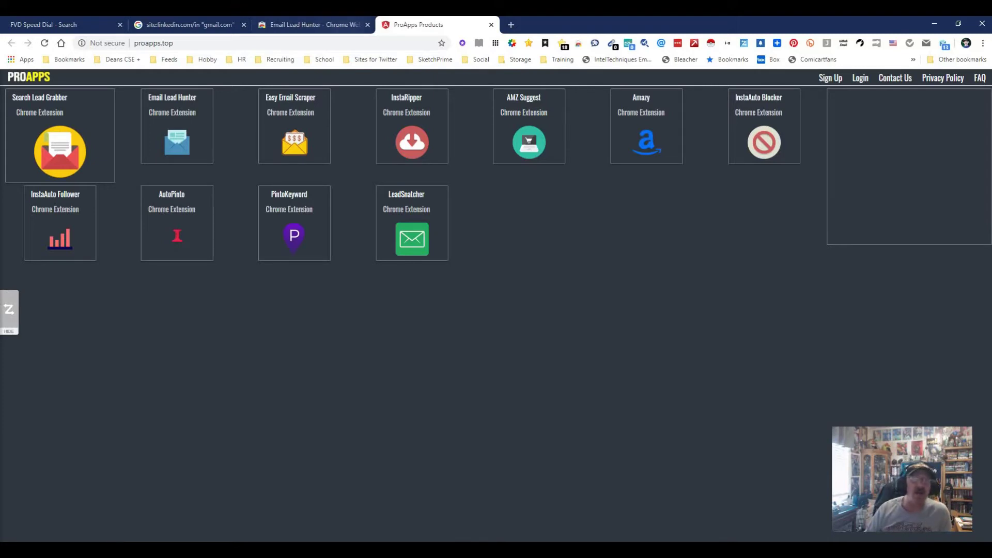
{"action": "left_click", "coordinate": [345, 25]}
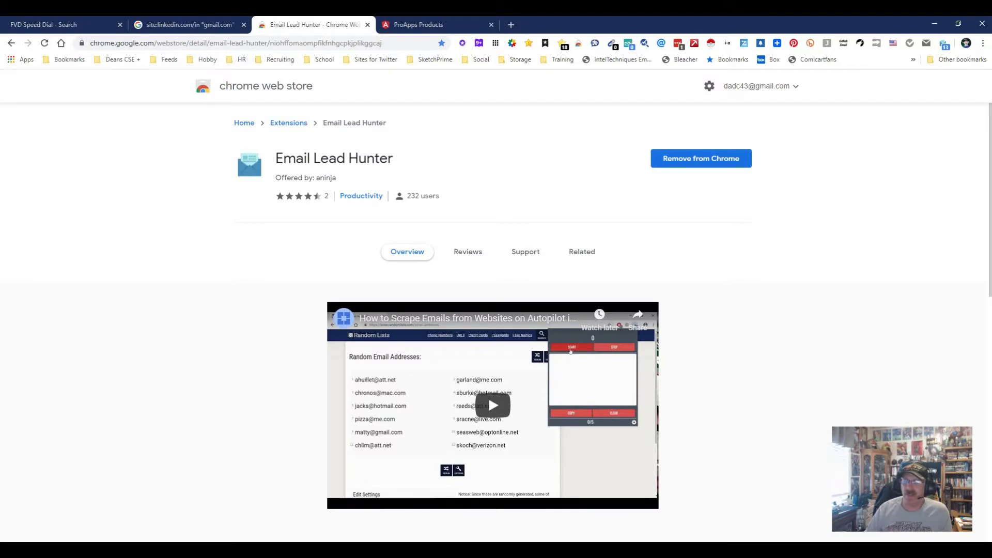
Check Email Lead Hunter's settings on the Google results page and copy that page's URL for automation.
{"action": "left_click", "coordinate": [196, 25]}
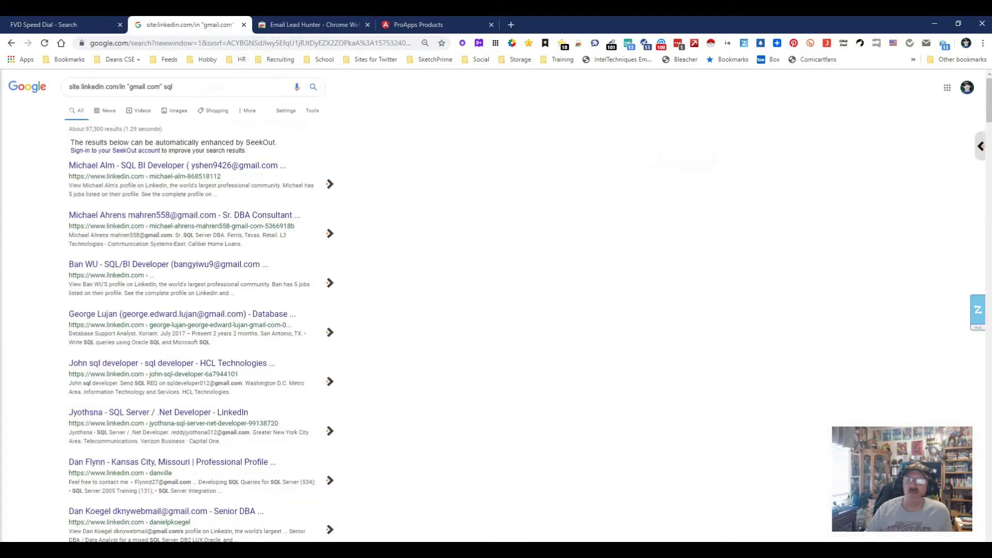
{"action": "left_click", "coordinate": [944, 44]}
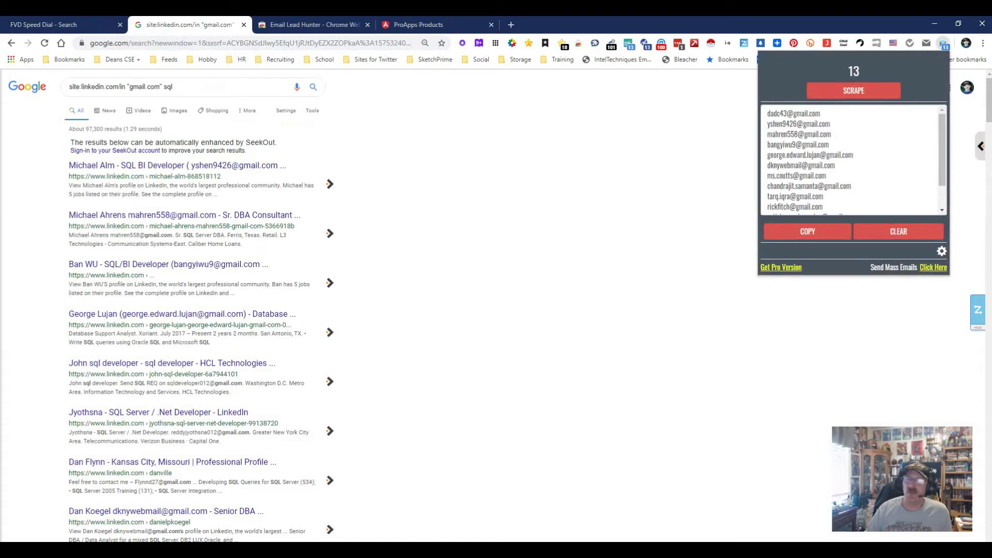
{"action": "left_click", "coordinate": [941, 251]}
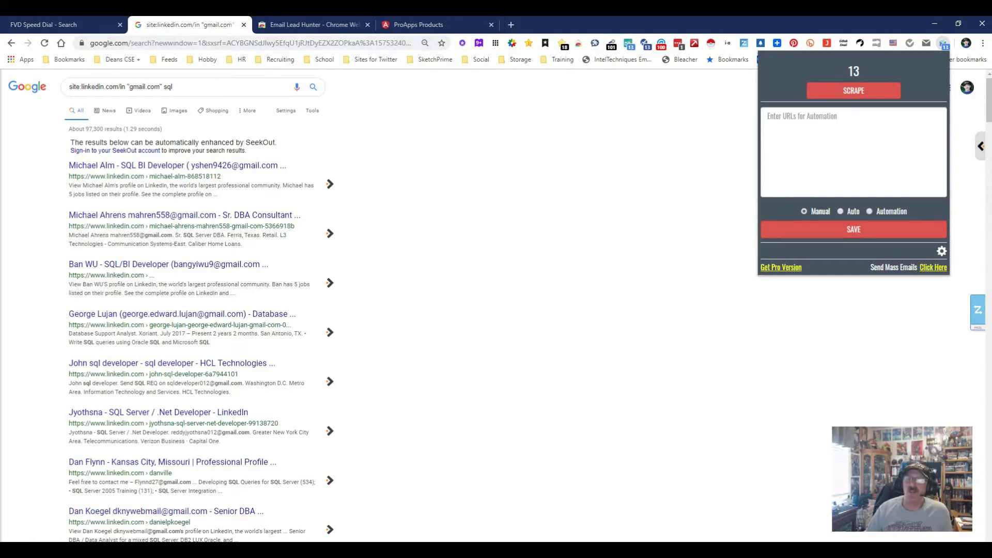
{"action": "left_click", "coordinate": [228, 42]}
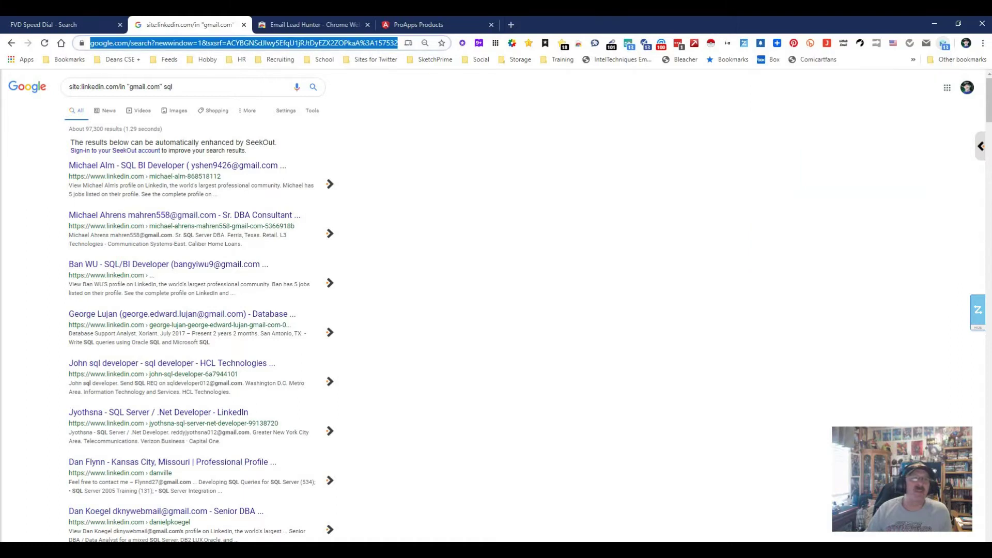
{"action": "right_click", "coordinate": [228, 45]}
{"action": "left_click", "coordinate": [251, 116]}
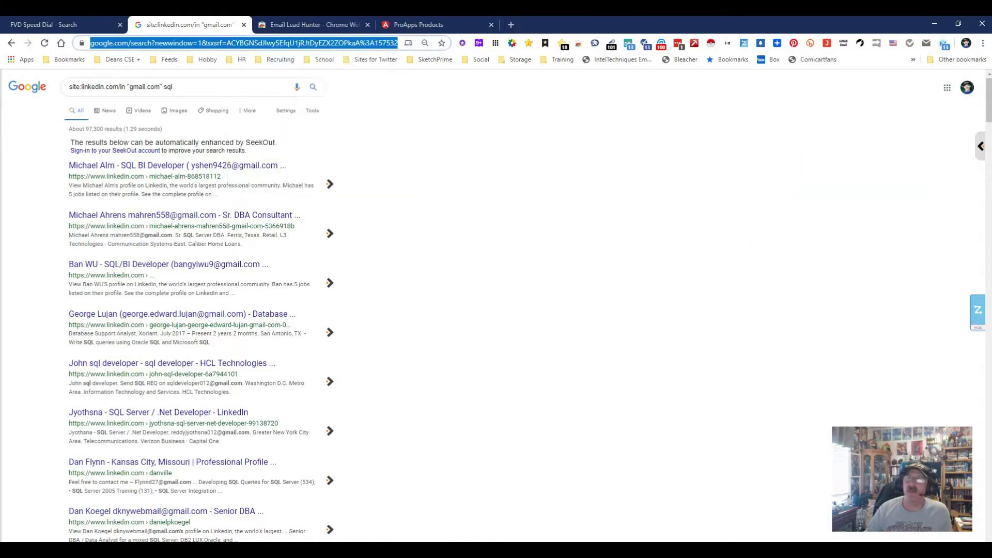
Paste the copied search URL into Email Lead Hunter's automation URLs, set the mode to Auto and save the settings.
{"action": "left_click", "coordinate": [944, 43]}
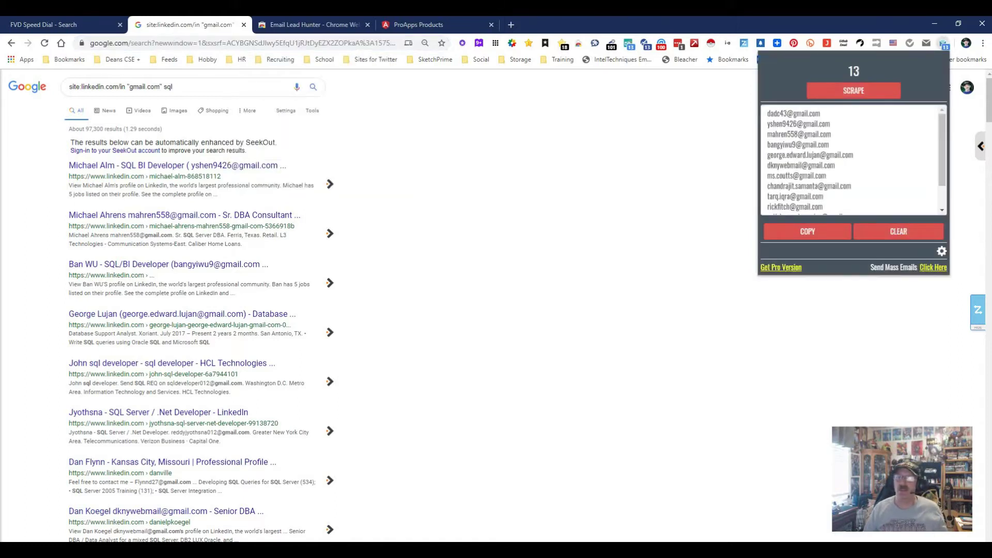
{"action": "left_click", "coordinate": [941, 251]}
{"action": "left_click", "coordinate": [853, 150]}
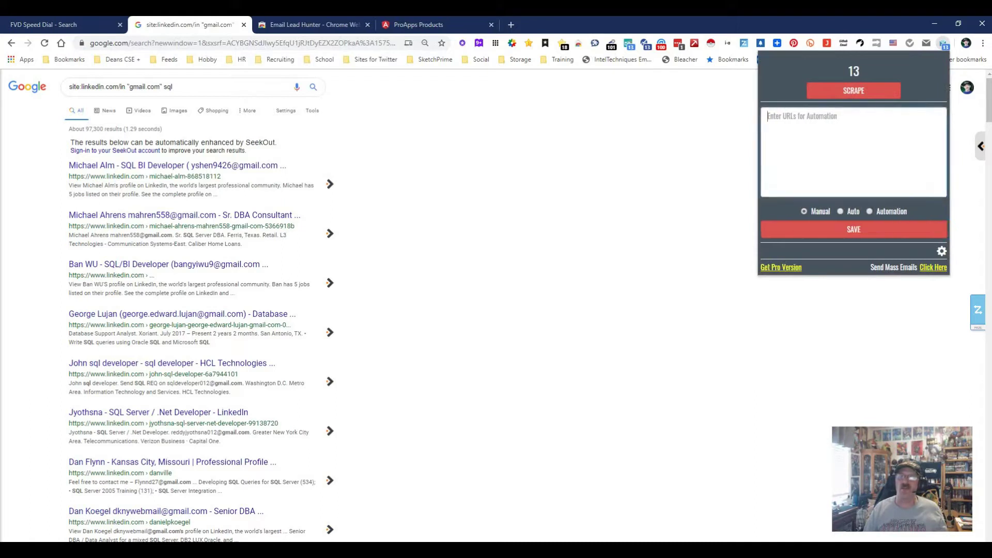
{"action": "key", "text": "ctrl+v"}
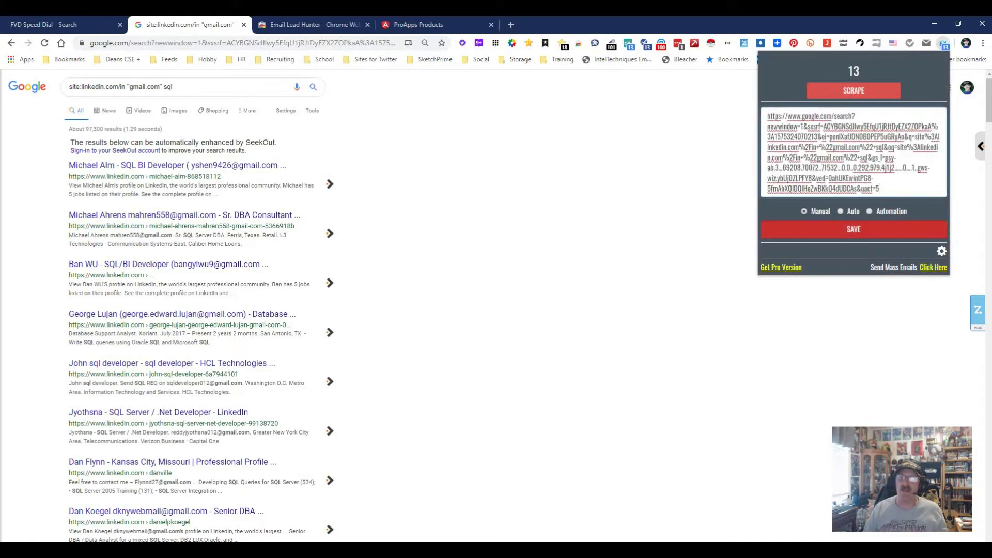
{"action": "left_click", "coordinate": [840, 211]}
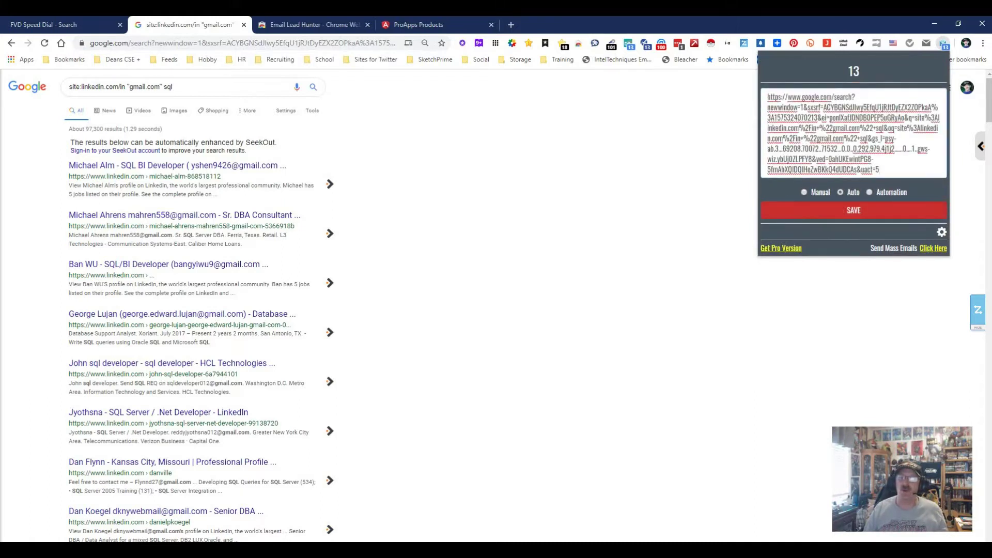
{"action": "left_click", "coordinate": [840, 210]}
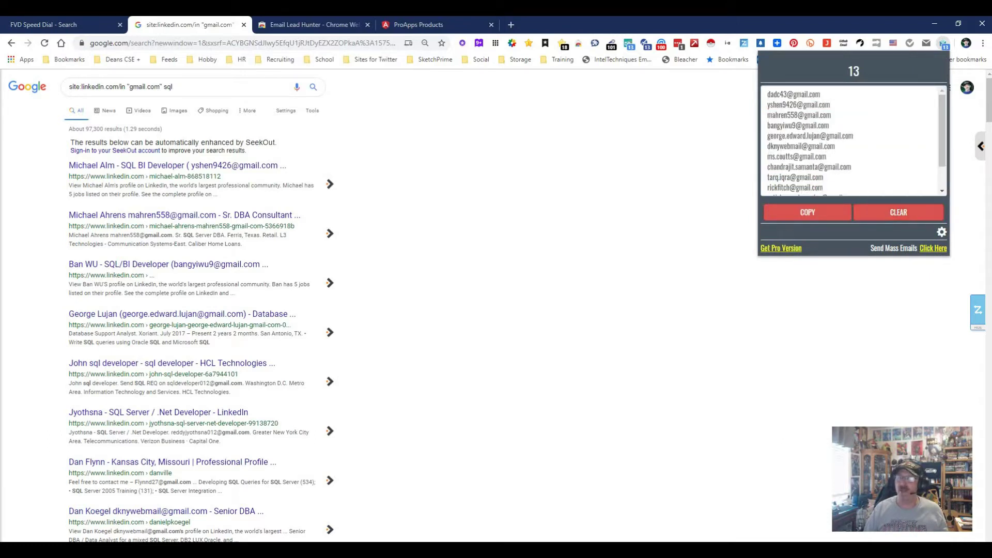
Look through the scraped emails and settings, view the linked mass email service, and return to the Google results.
{"action": "scroll", "coordinate": [857, 141], "scroll_direction": "down", "scroll_amount": 1}
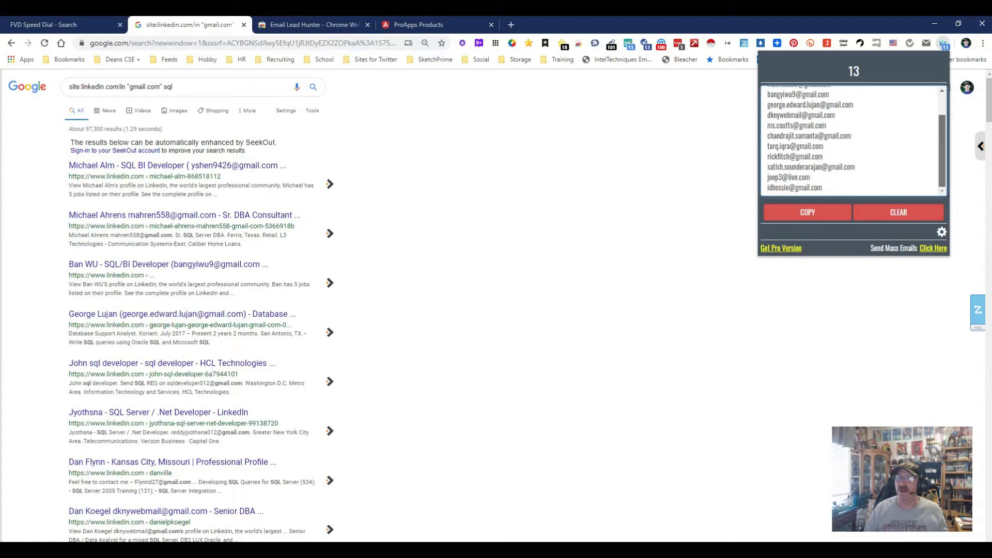
{"action": "left_click", "coordinate": [942, 232]}
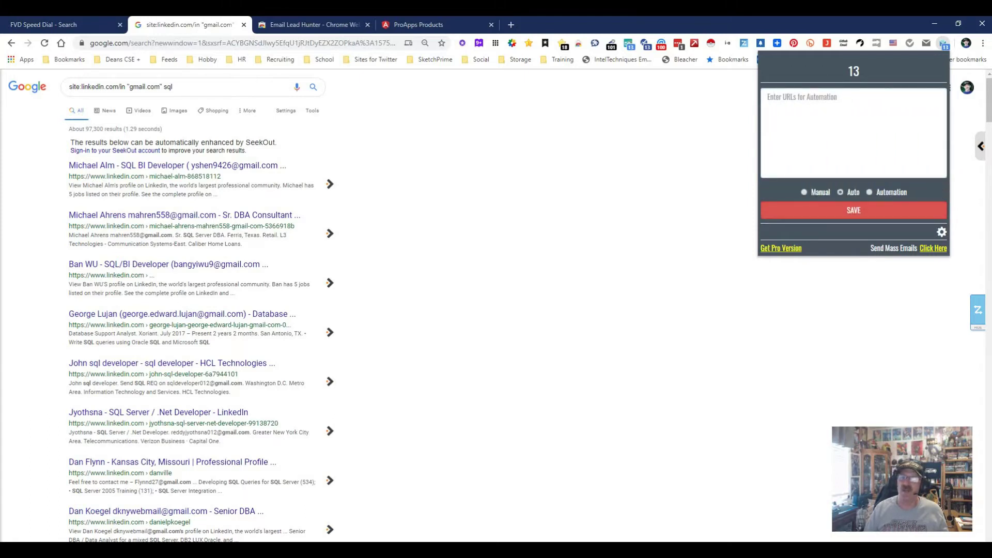
{"action": "left_click", "coordinate": [933, 248]}
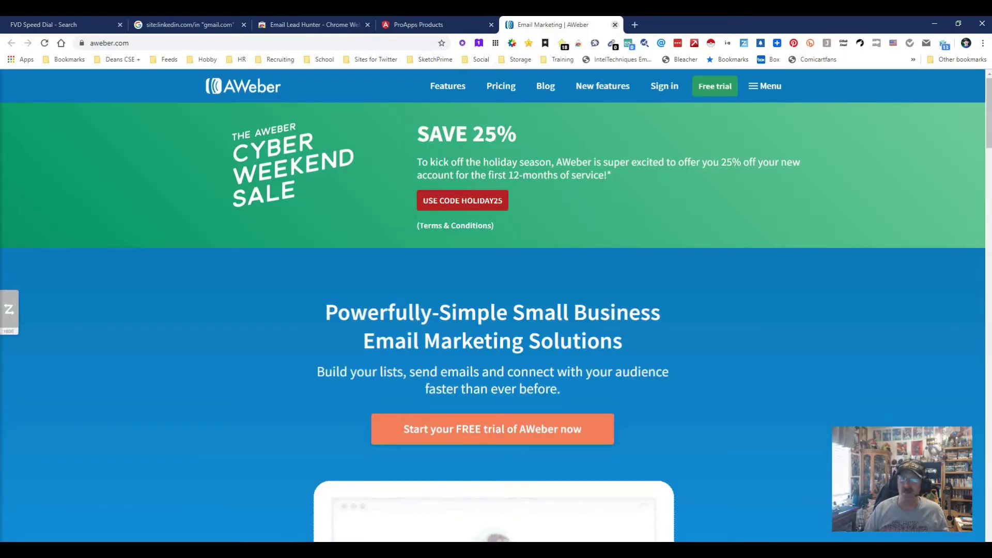
{"action": "left_click", "coordinate": [615, 24]}
{"action": "left_click", "coordinate": [188, 24]}
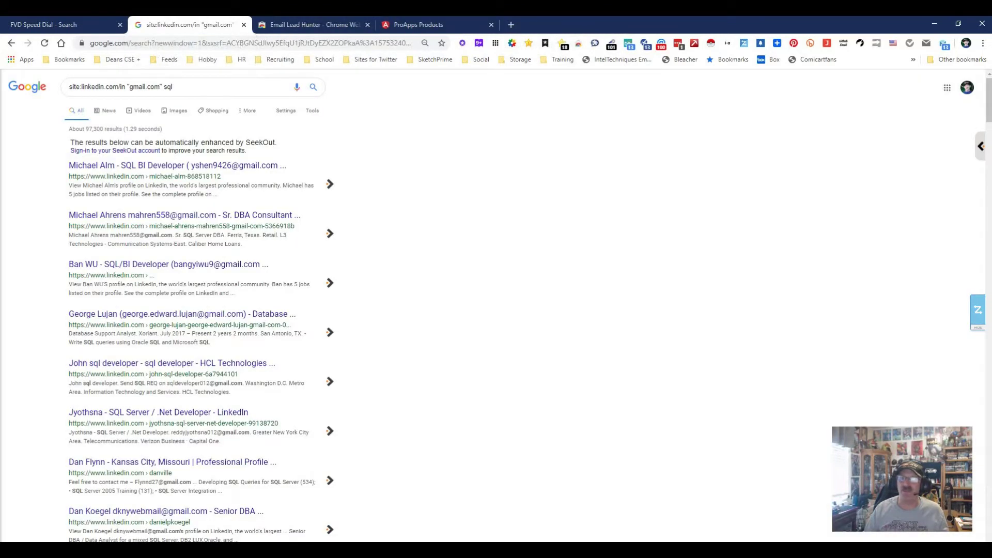
{"action": "left_click", "coordinate": [945, 43]}
{"action": "left_click_drag", "start_coordinate": [822, 94], "coordinate": [767, 94]}
{"action": "right_click", "coordinate": [784, 91]}
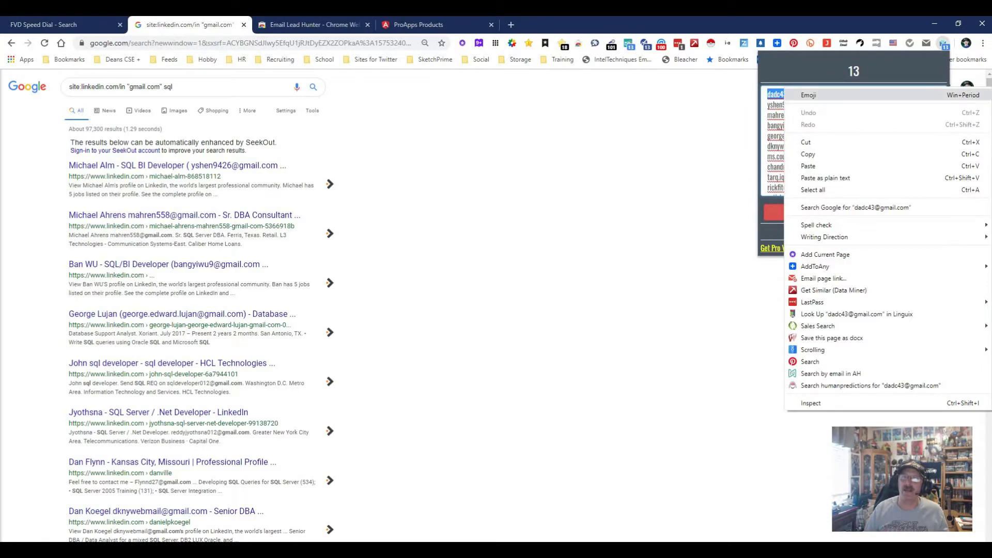
{"action": "mouse_move", "coordinate": [826, 237]}
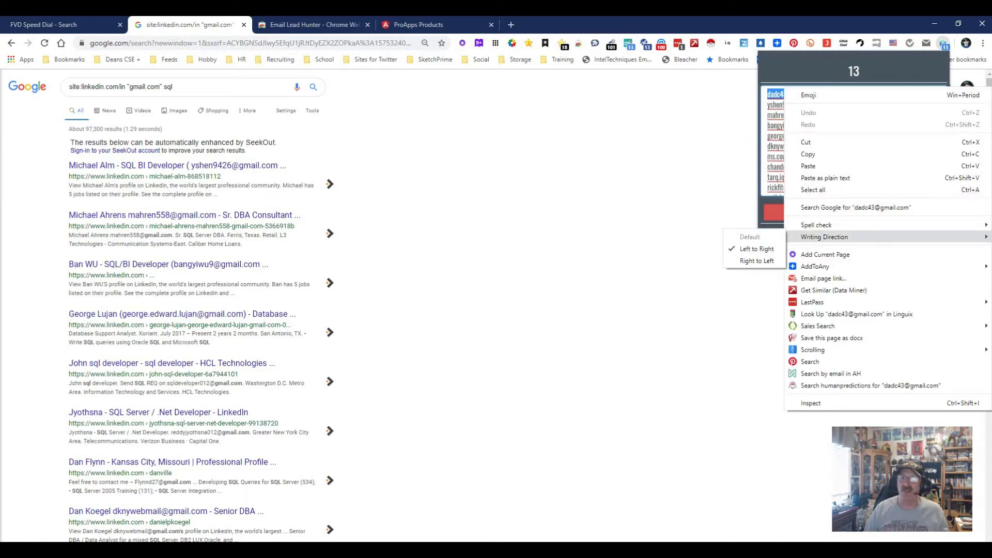
{"action": "left_click", "coordinate": [646, 235]}
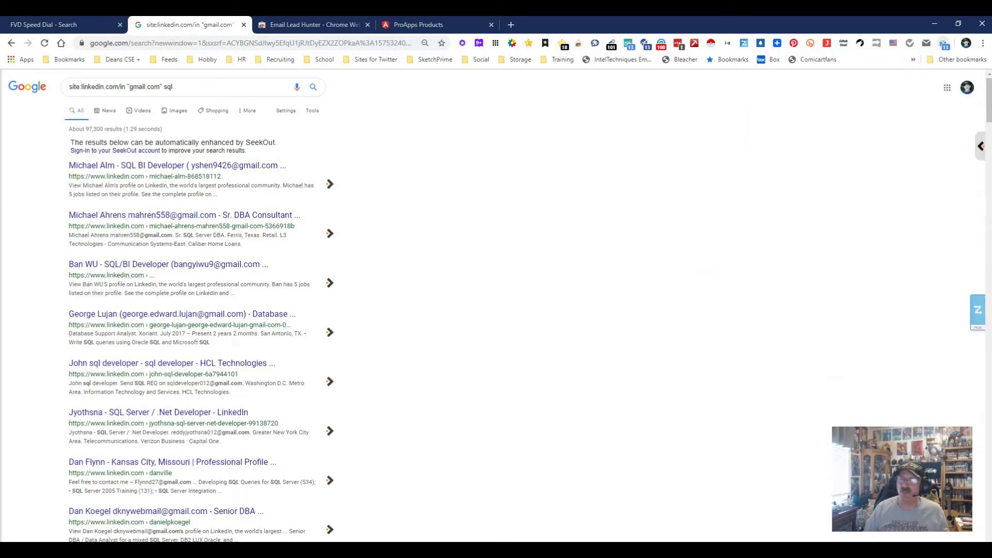
Clear all scraped email addresses from Email Lead Hunter.
{"action": "left_click", "coordinate": [943, 43]}
{"action": "scroll", "coordinate": [853, 139], "scroll_direction": "down", "scroll_amount": 1}
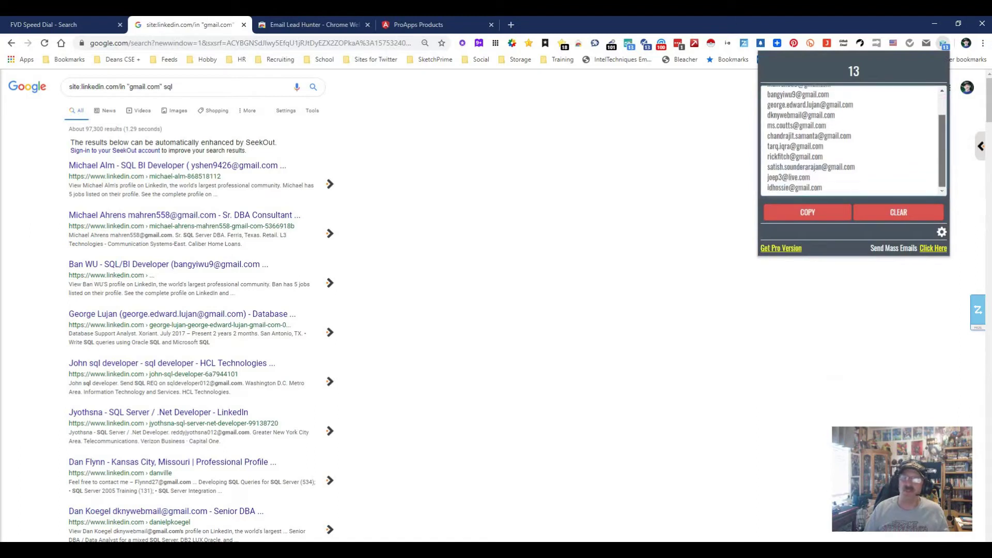
{"action": "left_click", "coordinate": [899, 212]}
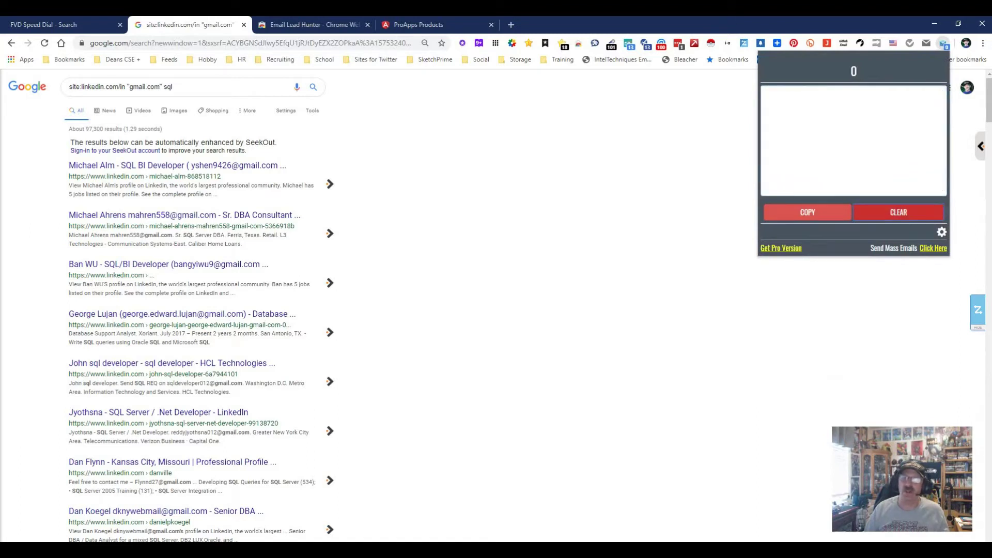
Examine Search Lead Grabber's product page on ProApps and its Chrome Web Store listing.
{"action": "key", "text": "ctrl+4"}
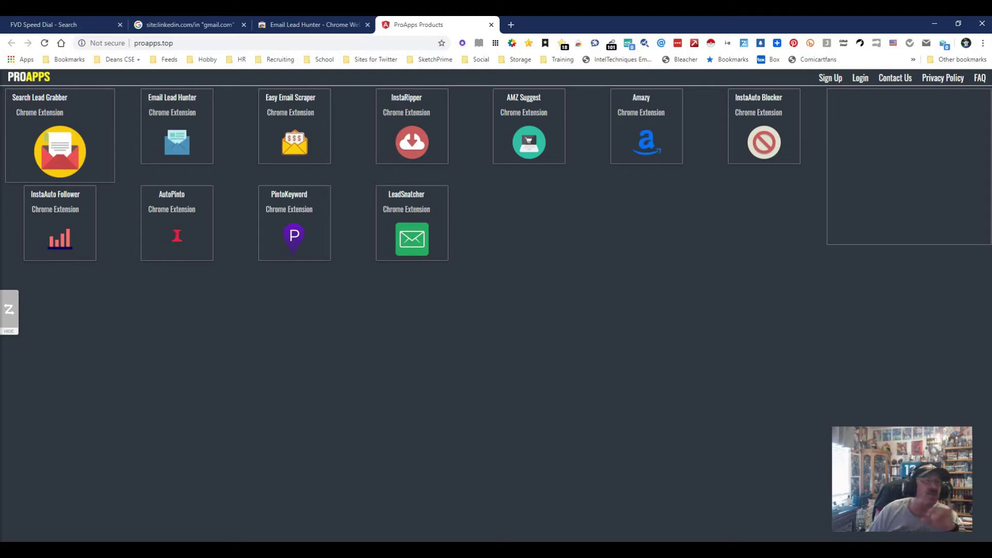
{"action": "left_click", "coordinate": [60, 150]}
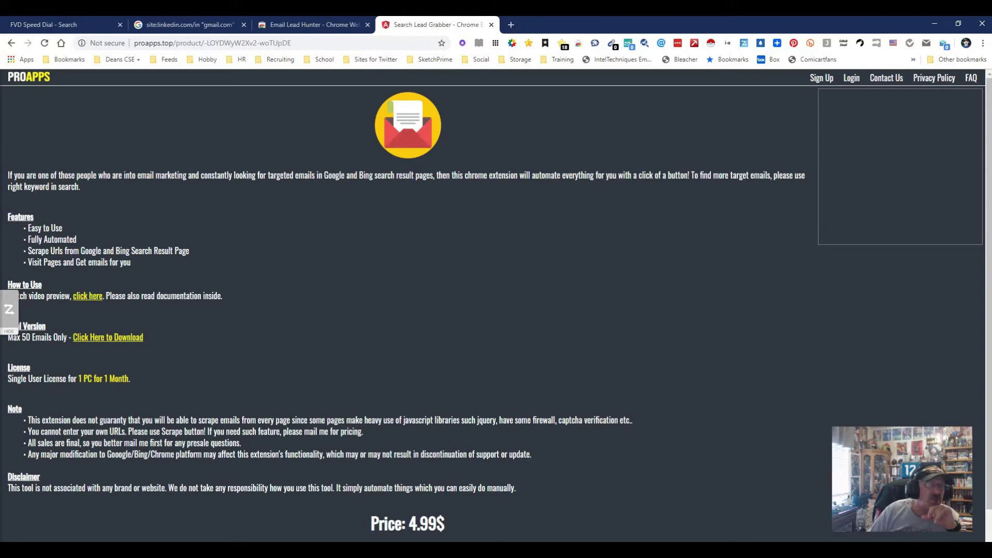
{"action": "left_click", "coordinate": [108, 337]}
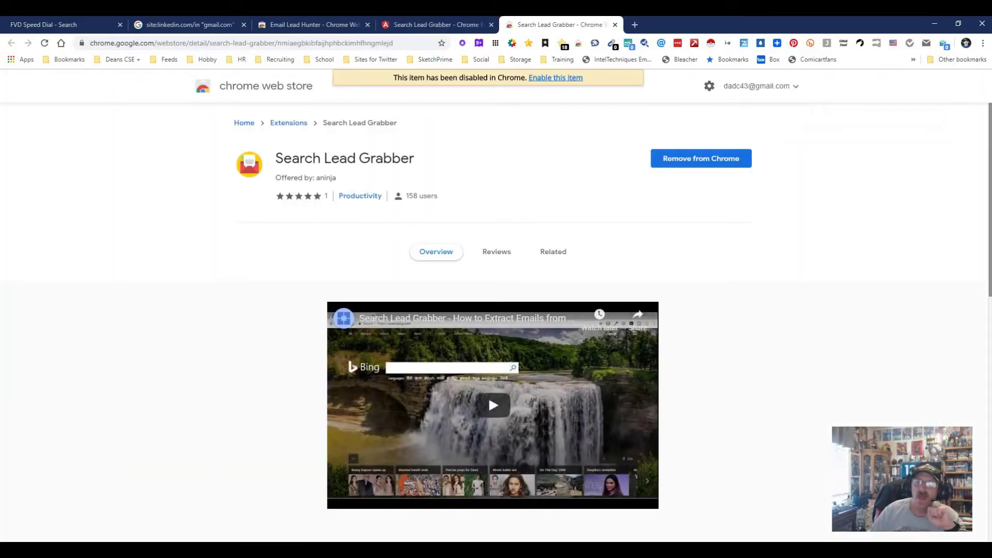
{"action": "scroll", "coordinate": [496, 320], "scroll_direction": "down", "scroll_amount": 5}
{"action": "scroll", "coordinate": [496, 320], "scroll_direction": "down", "scroll_amount": 4}
{"action": "scroll", "coordinate": [496, 320], "scroll_direction": "up", "scroll_amount": 8}
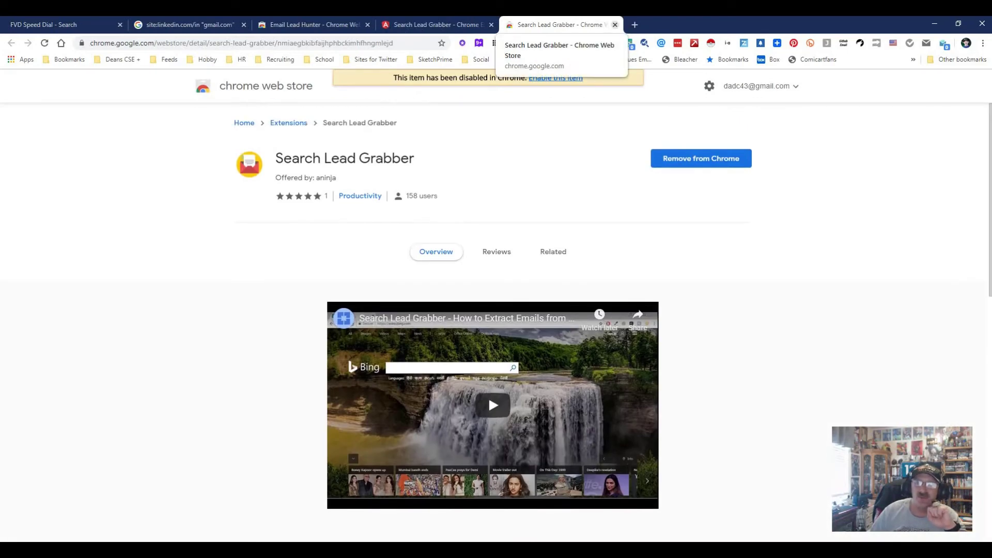
{"action": "left_click", "coordinate": [615, 25]}
{"action": "left_click", "coordinate": [541, 24]}
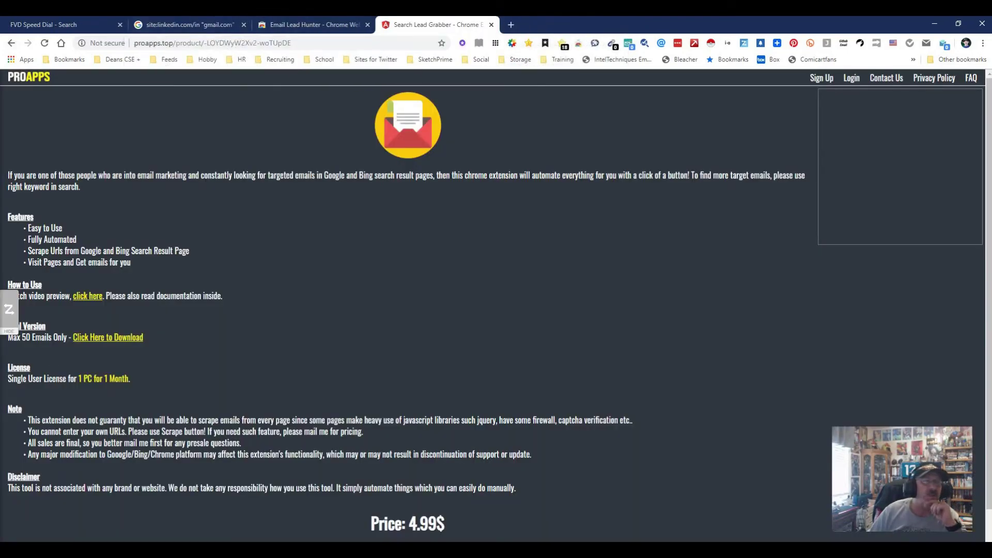
Find Easy Email Scraper among the ProApps products, review its Web Store listing and add the extension to Chrome.
{"action": "key", "text": "alt+Left"}
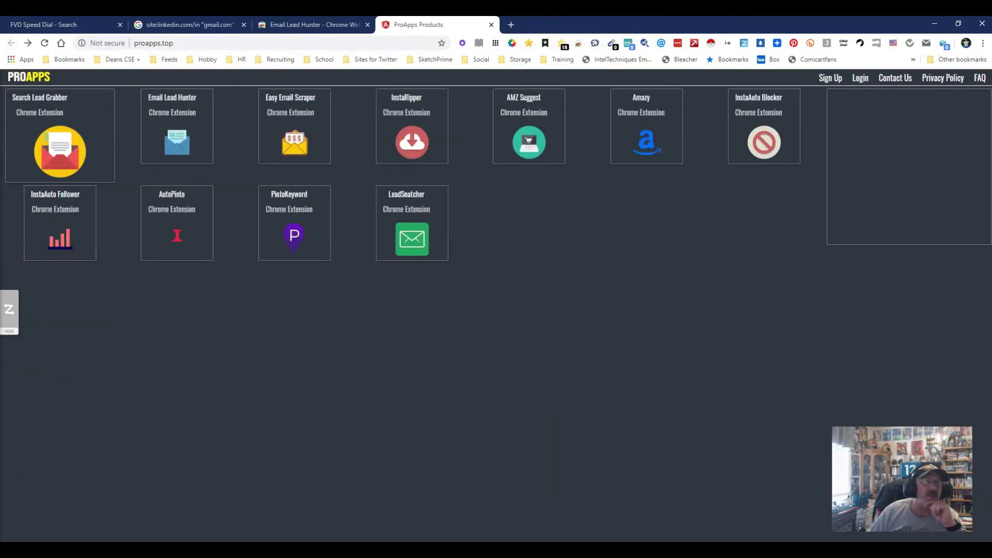
{"action": "left_click", "coordinate": [295, 142]}
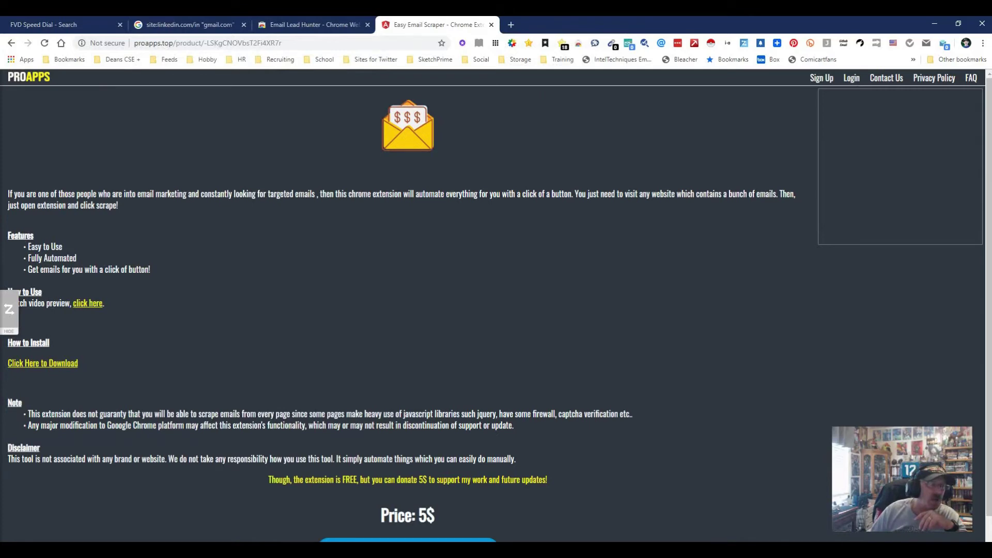
{"action": "left_click", "coordinate": [42, 363]}
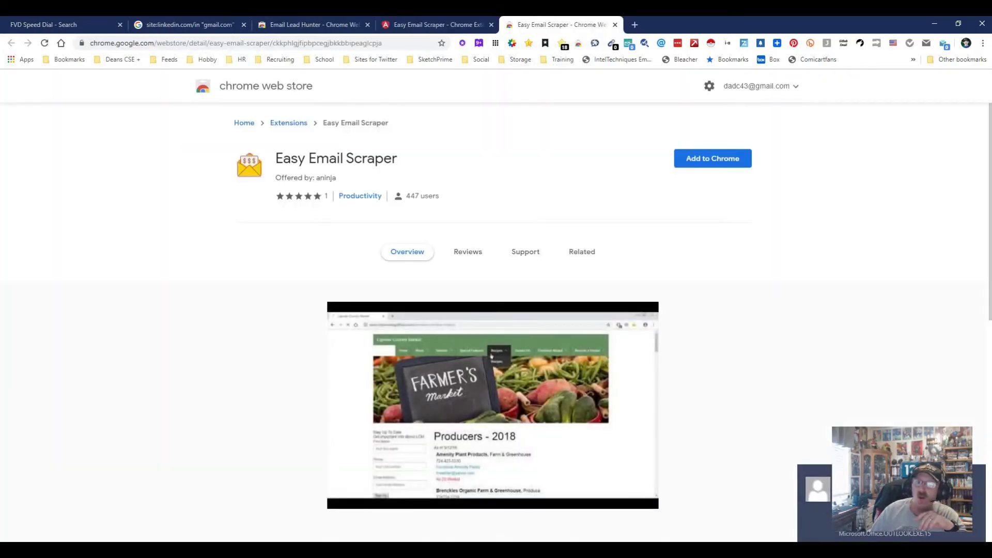
{"action": "scroll", "coordinate": [488, 120], "scroll_direction": "down", "scroll_amount": 5}
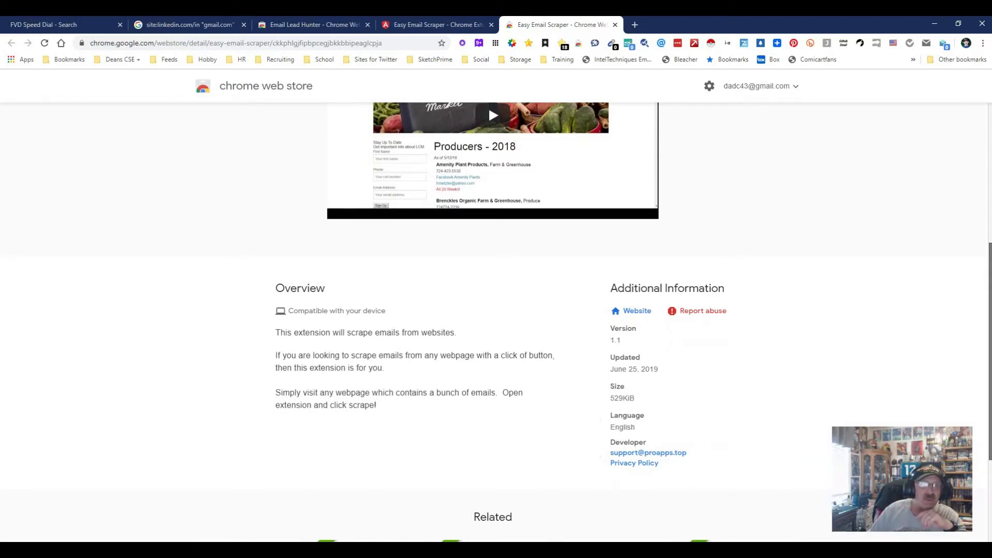
{"action": "scroll", "coordinate": [489, 106], "scroll_direction": "up", "scroll_amount": 5}
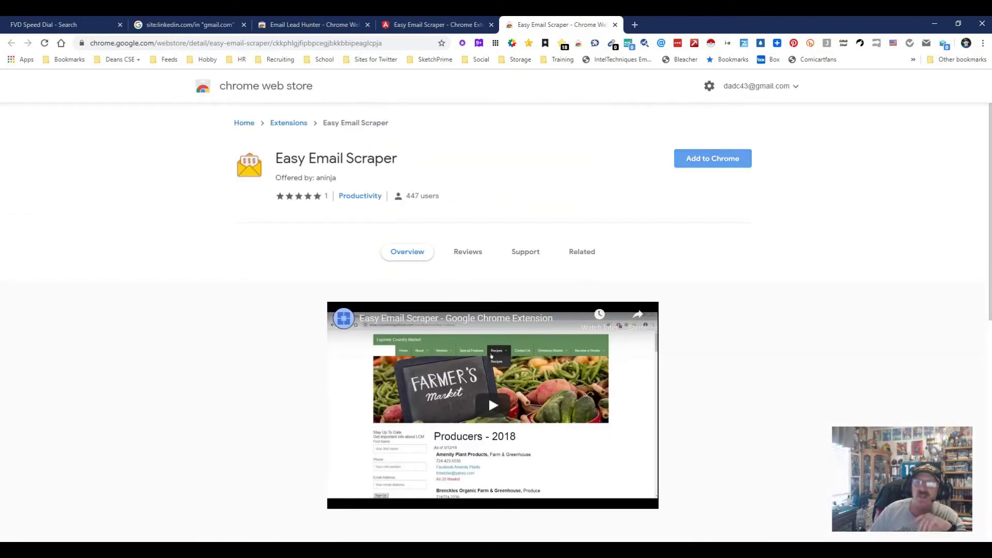
{"action": "left_click", "coordinate": [712, 158]}
{"action": "left_click", "coordinate": [515, 129]}
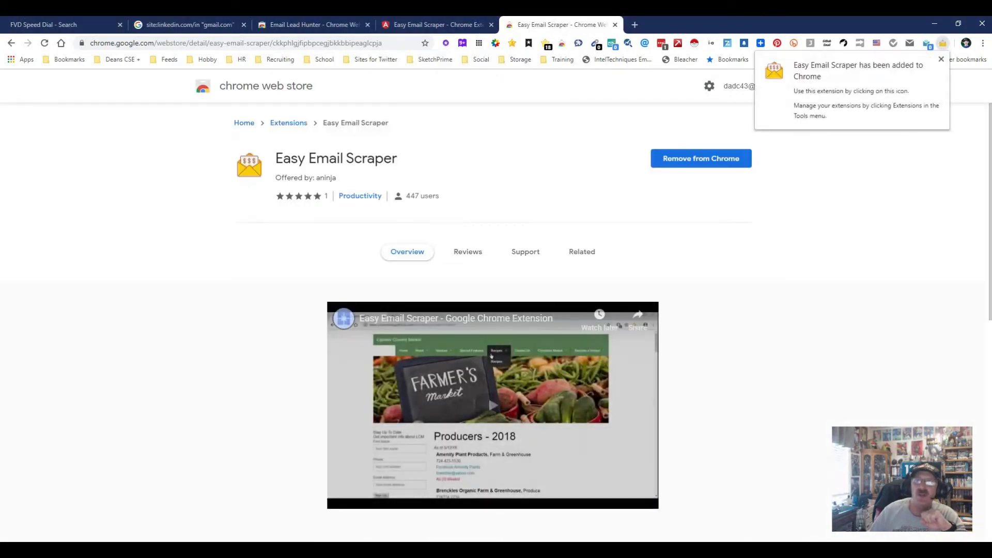
Scrape the email addresses from the Google results for site:linkedin.com/in "gmail.com" sql with Easy Email Scraper.
{"action": "left_click", "coordinate": [189, 24]}
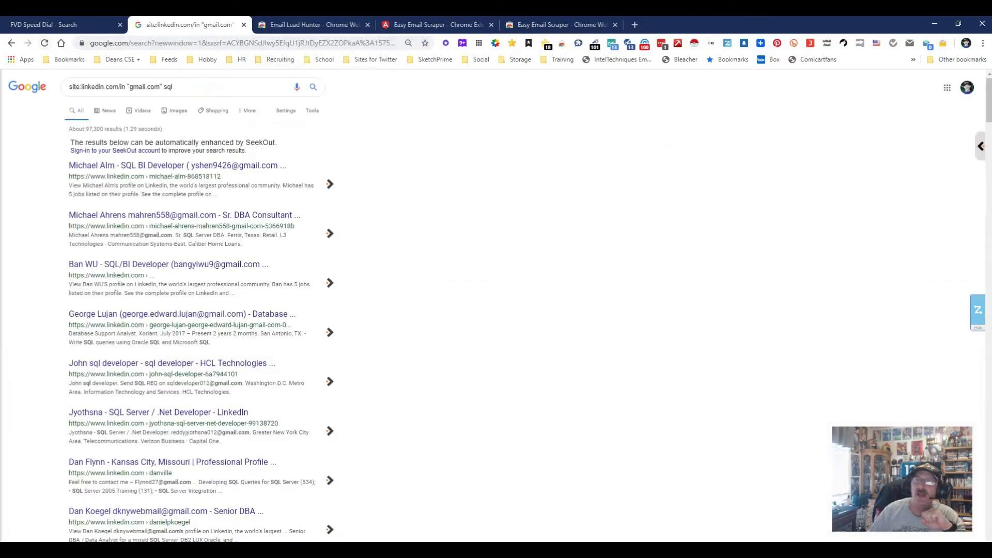
{"action": "left_click", "coordinate": [943, 43]}
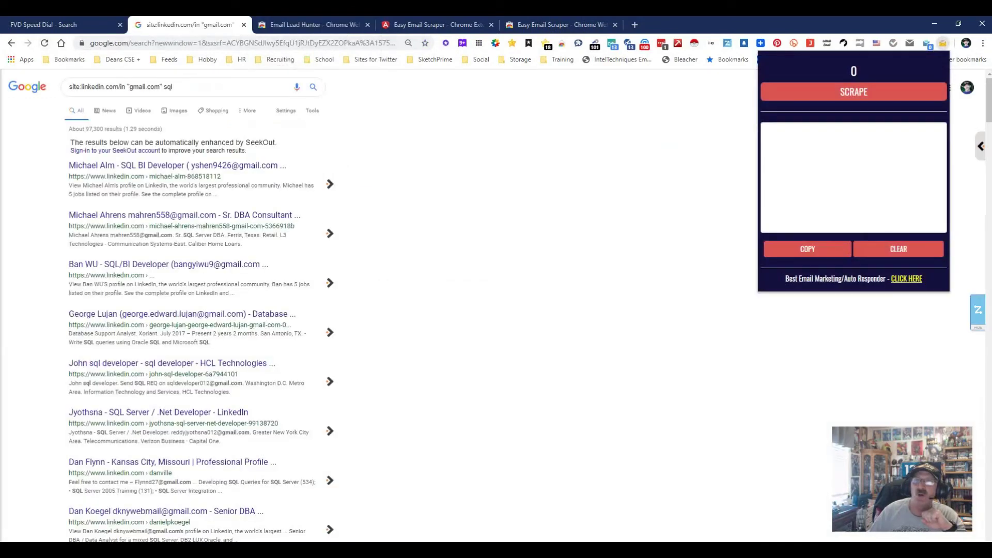
{"action": "left_click", "coordinate": [853, 91]}
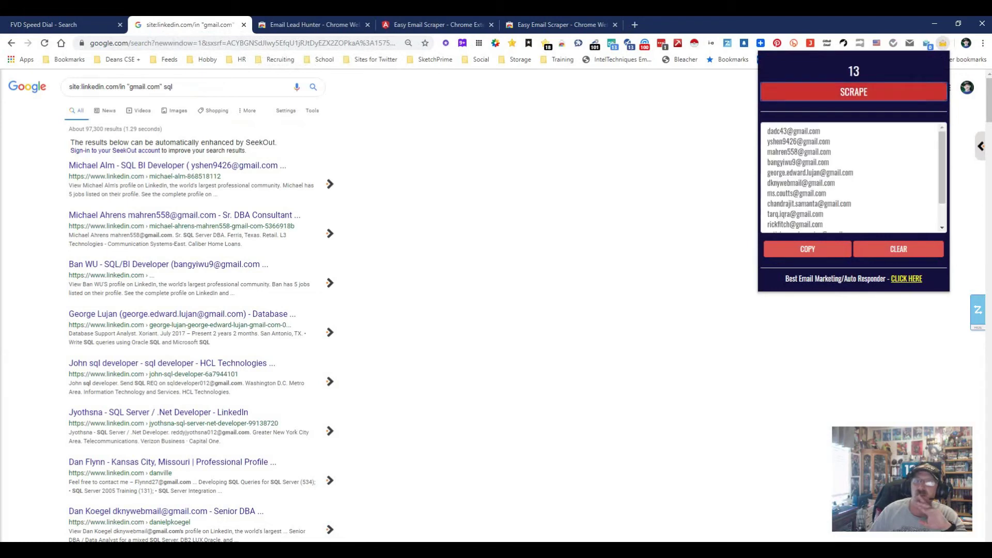
{"action": "key", "text": "Escape"}
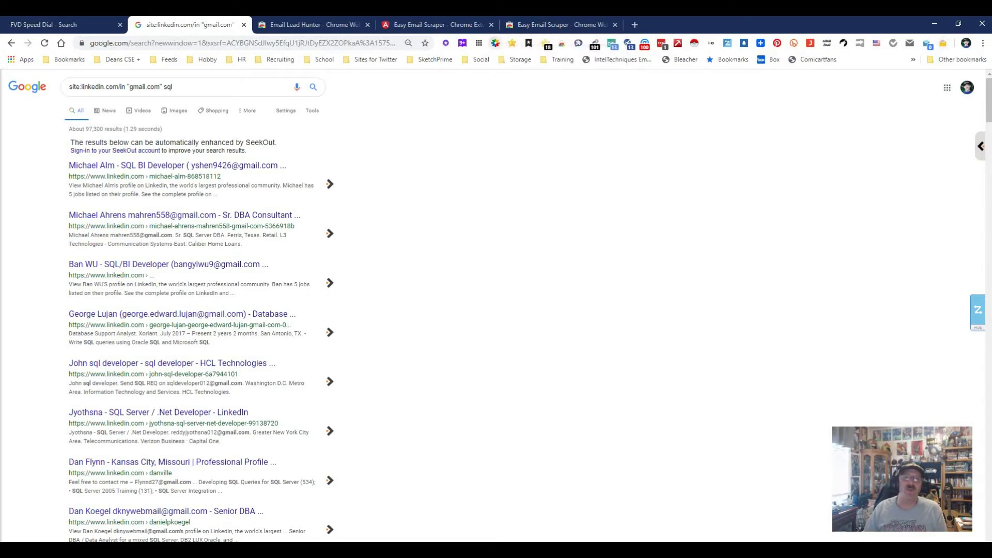
Search the extension manager for "easy" and disable Easy Email Scraper.
{"action": "left_click", "coordinate": [495, 43]}
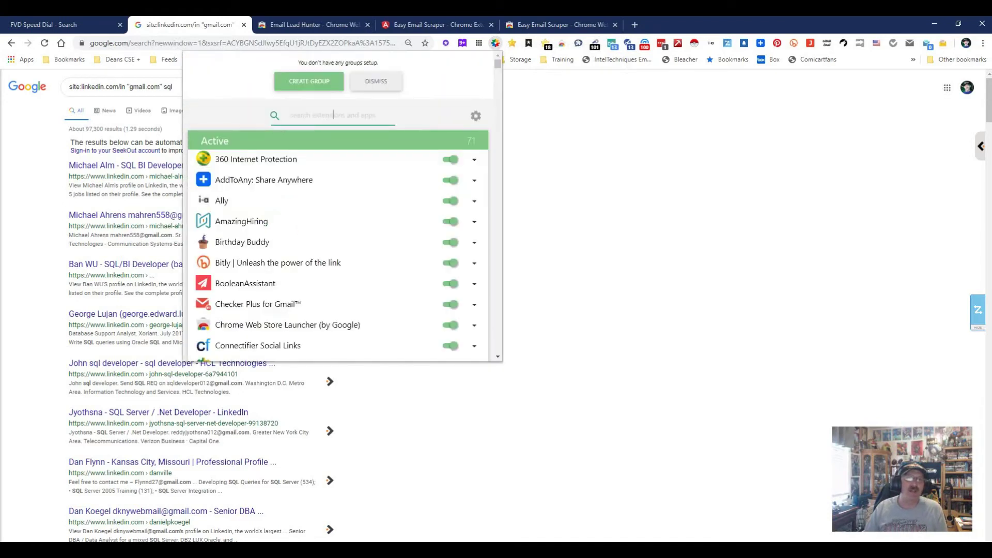
{"action": "type", "text": "easy"}
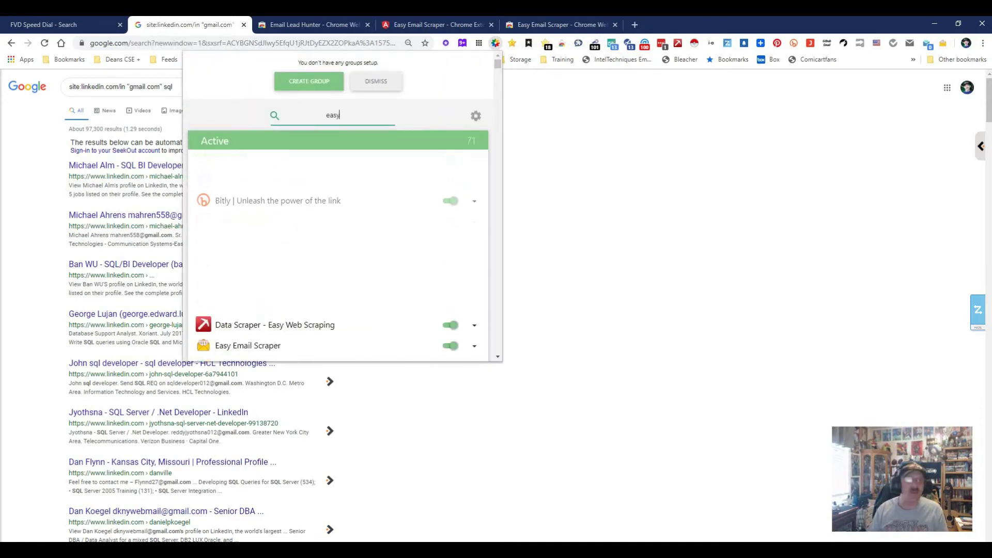
{"action": "left_click", "coordinate": [458, 180]}
{"action": "key", "text": "Escape"}
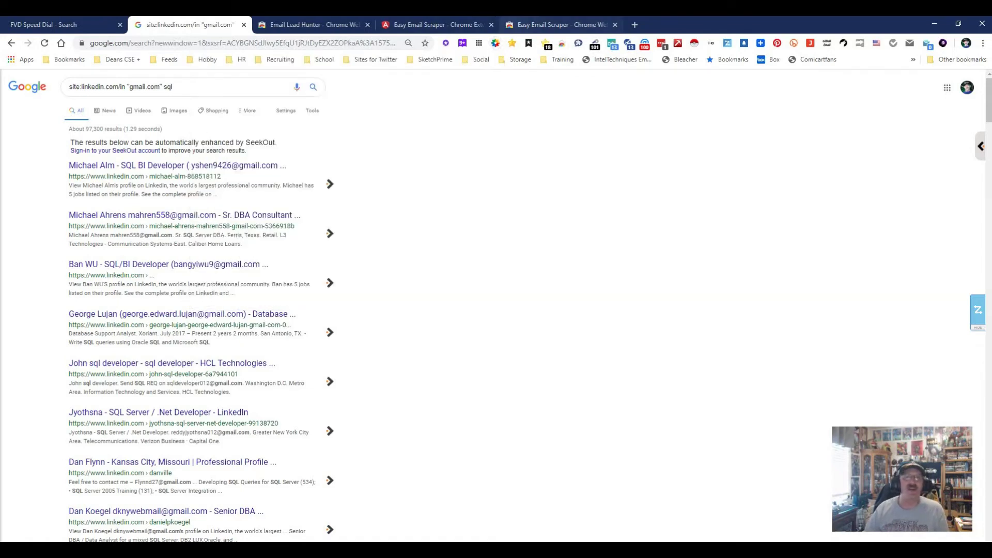
Close Easy Email Scraper's store listing and examine LeadSnatcher's ProApps product page and Chrome Web Store listing.
{"action": "left_click", "coordinate": [562, 25]}
{"action": "left_click", "coordinate": [615, 24]}
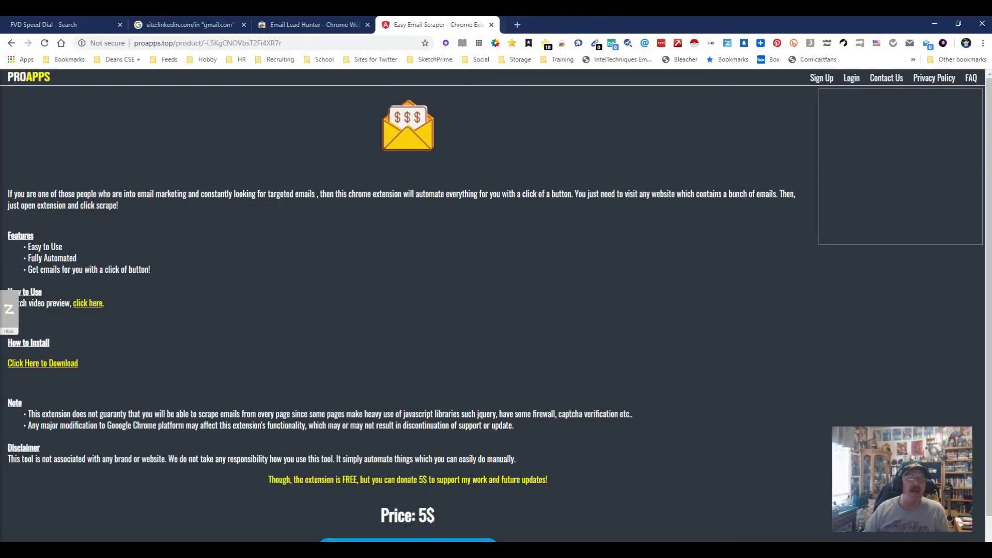
{"action": "left_click", "coordinate": [11, 43]}
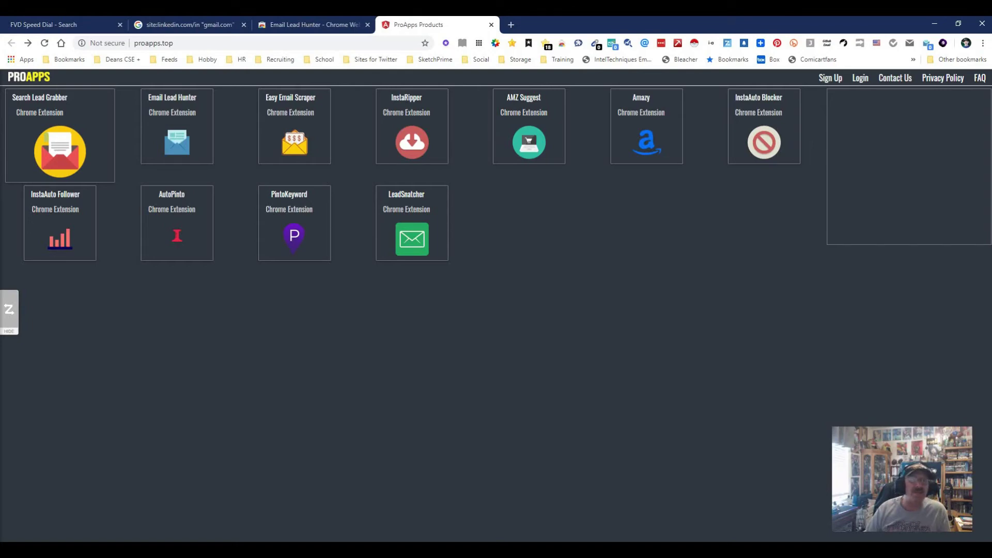
{"action": "left_click", "coordinate": [412, 238]}
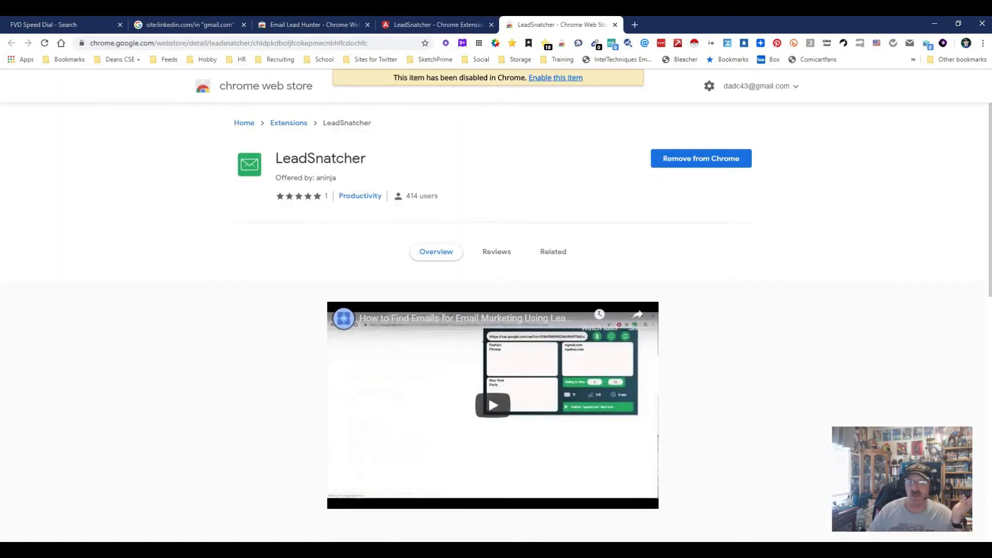
{"action": "left_click", "coordinate": [615, 24]}
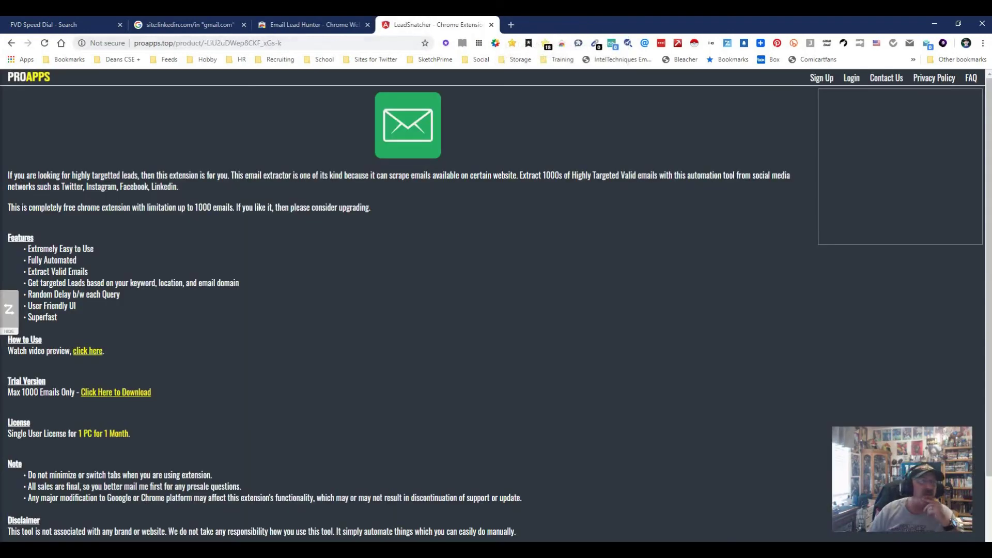
{"action": "left_click", "coordinate": [11, 43]}
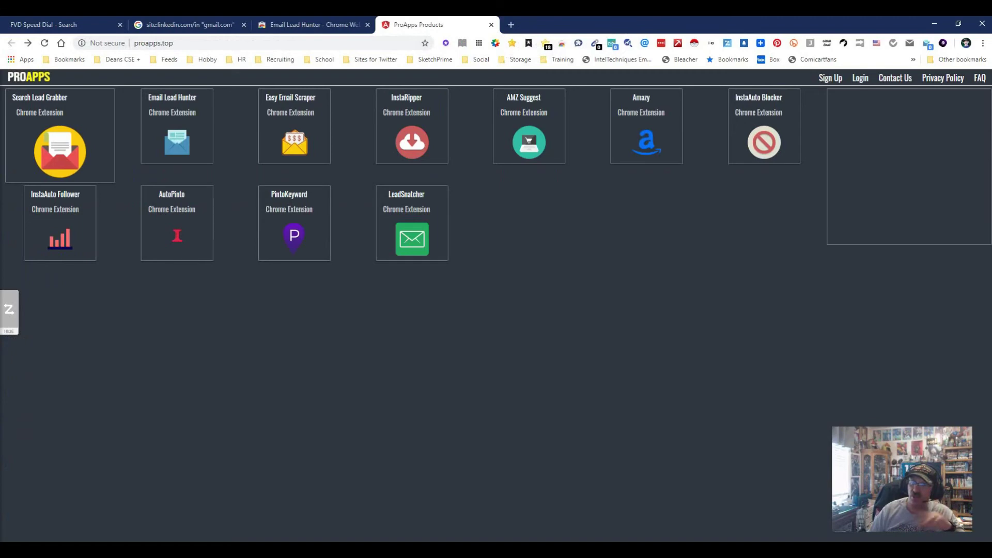
View InstaRipper's product page on ProApps, and close it along with the Email Lead Hunter store listing.
{"action": "left_click", "coordinate": [426, 103]}
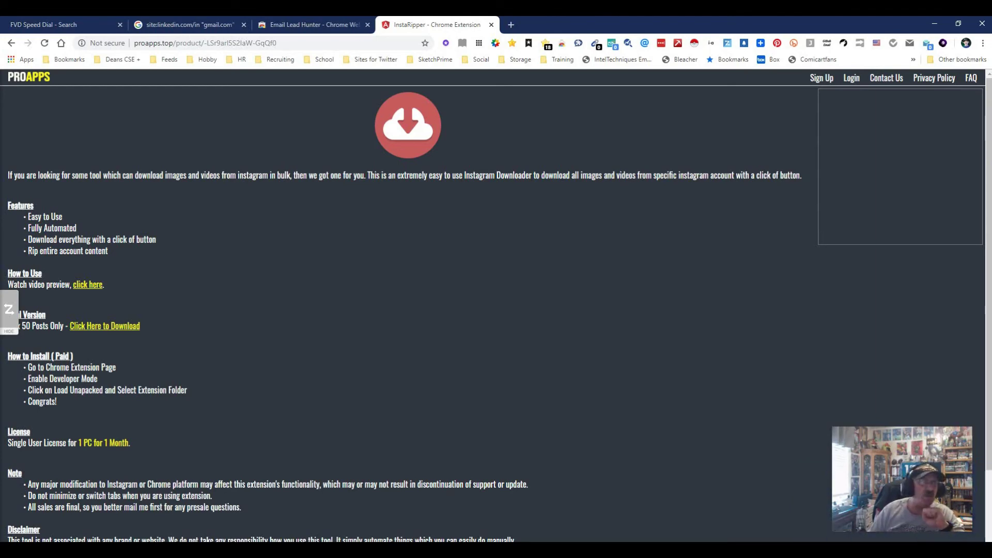
{"action": "left_click", "coordinate": [492, 24]}
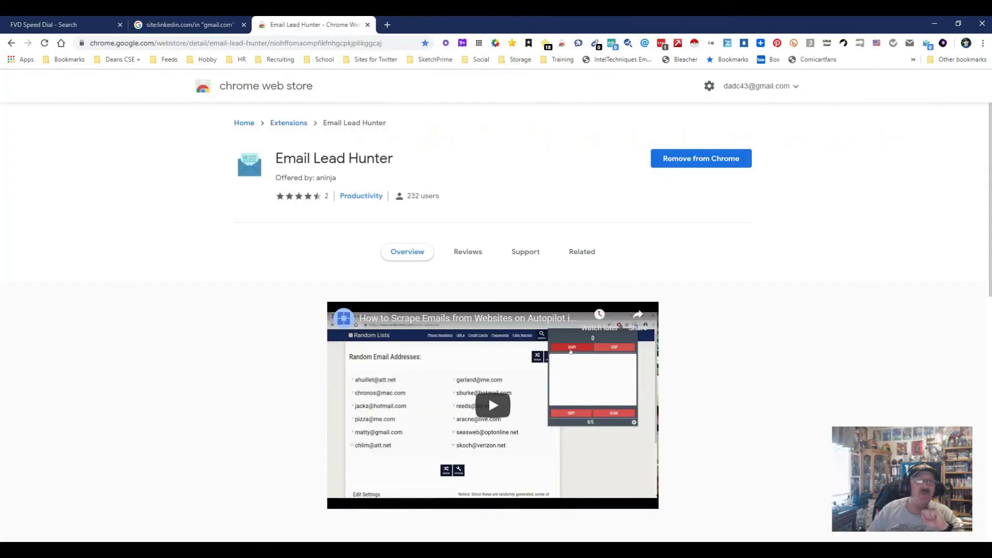
{"action": "left_click", "coordinate": [368, 24]}
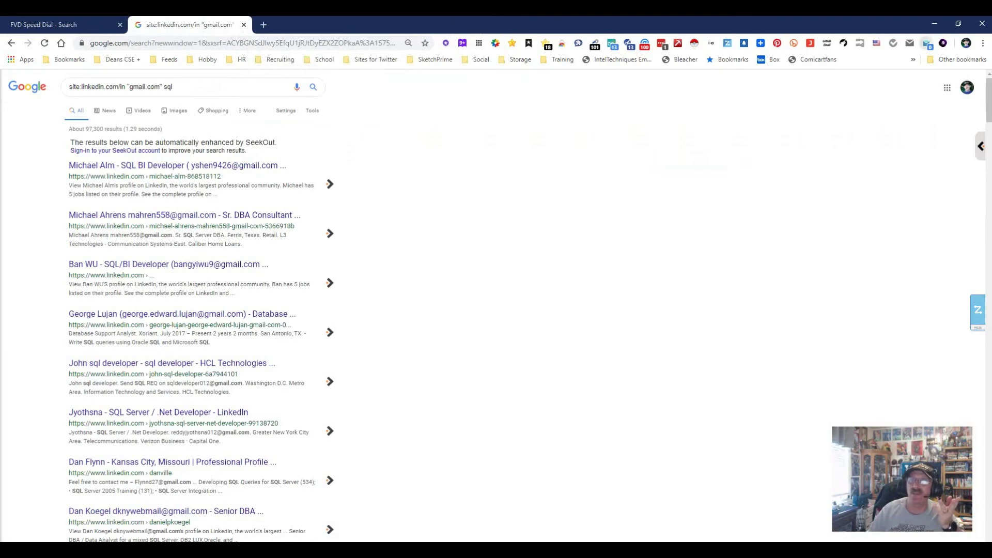
Reload the Google results so Email Lead Hunter collects their addresses, and clear the collected list.
{"action": "left_click", "coordinate": [928, 43]}
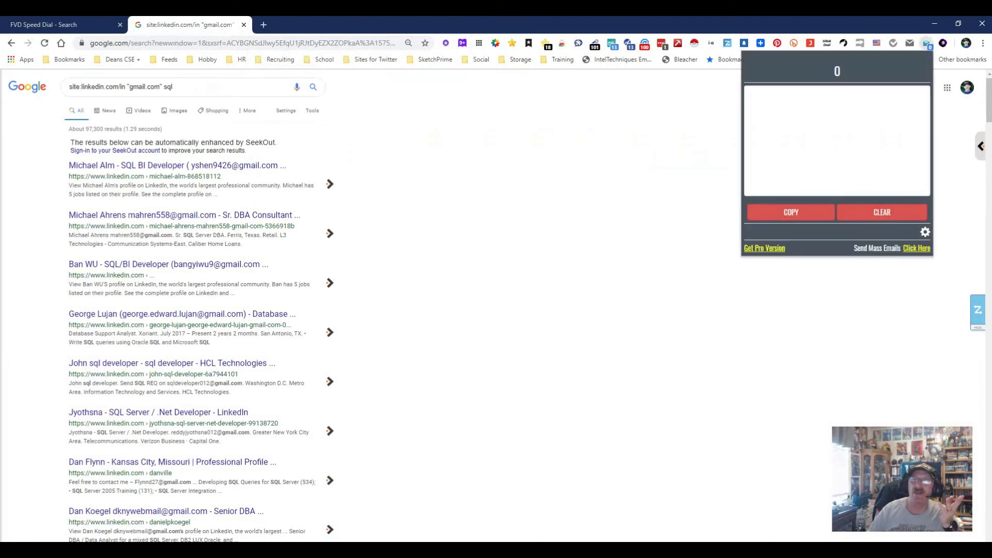
{"action": "left_click", "coordinate": [928, 43]}
{"action": "left_click", "coordinate": [44, 43]}
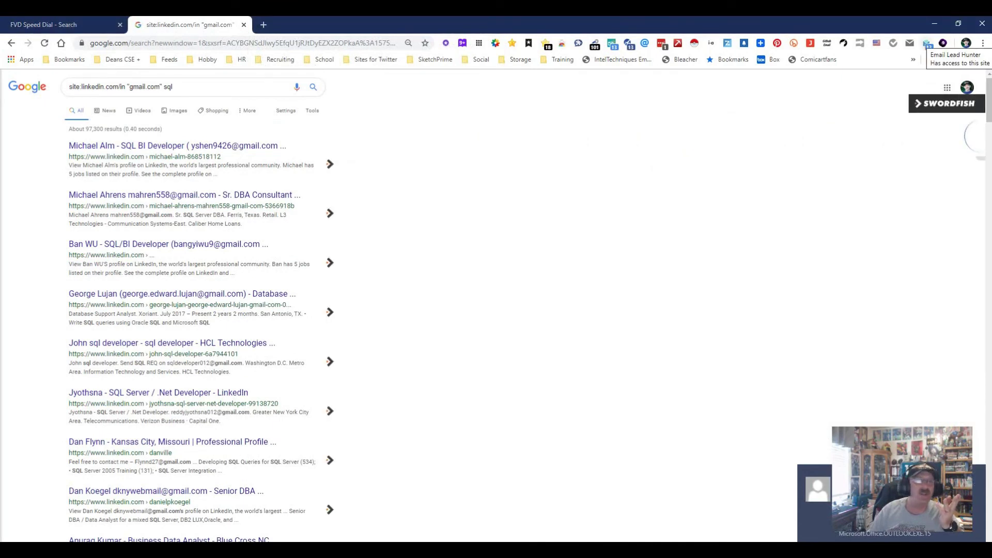
{"action": "left_click", "coordinate": [927, 43]}
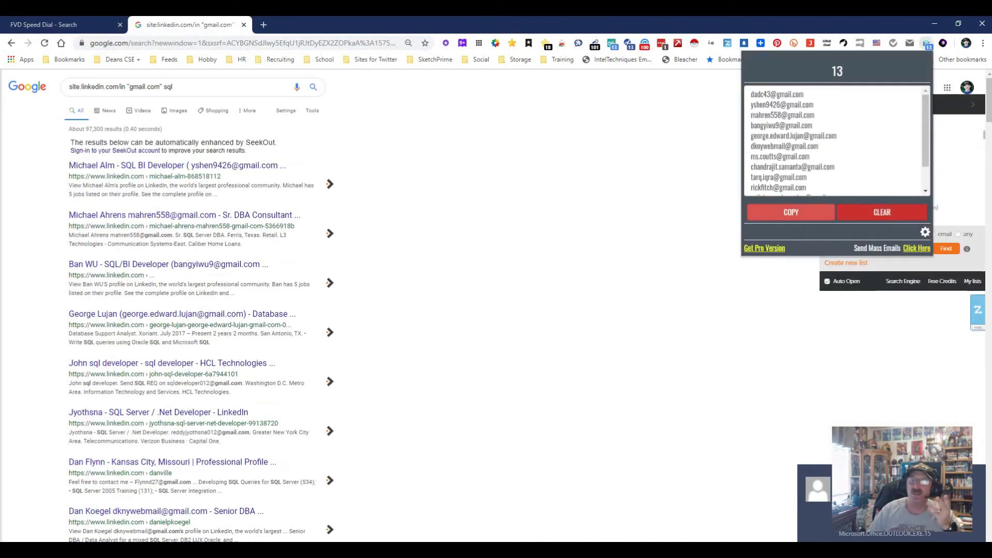
{"action": "left_click", "coordinate": [882, 212]}
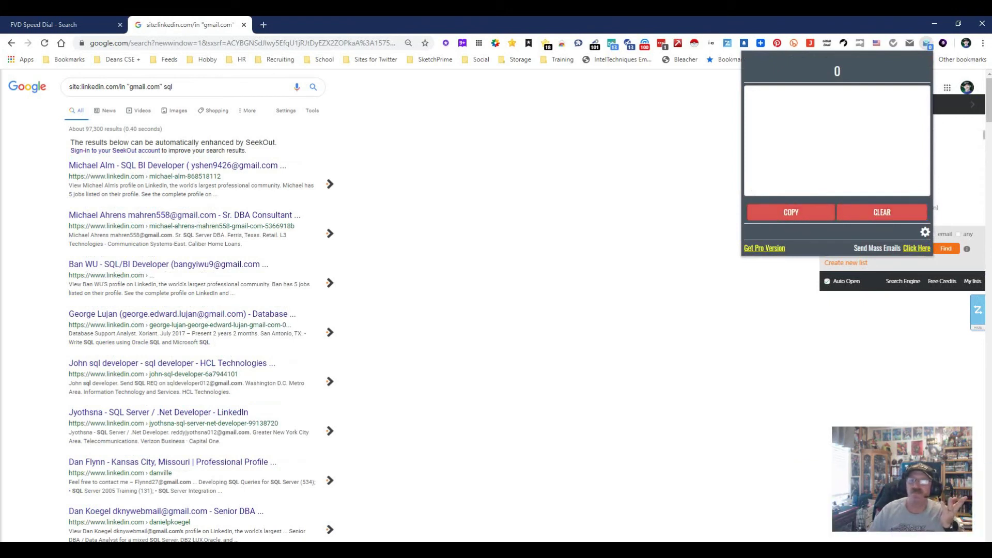
{"action": "left_click", "coordinate": [927, 44]}
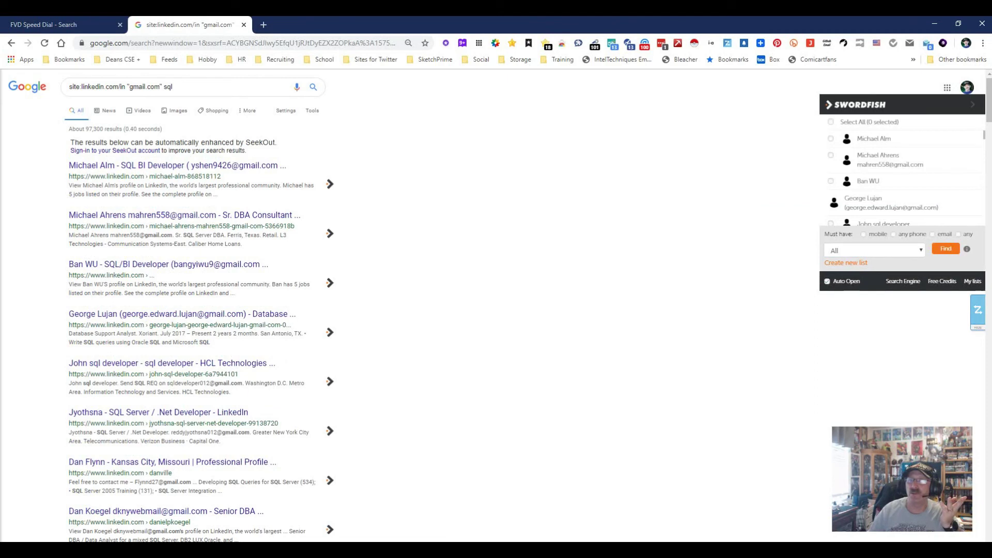
Look through Email Lead Hunter's collected addresses and compare them with the profiles in the Google results.
{"action": "left_click", "coordinate": [928, 42]}
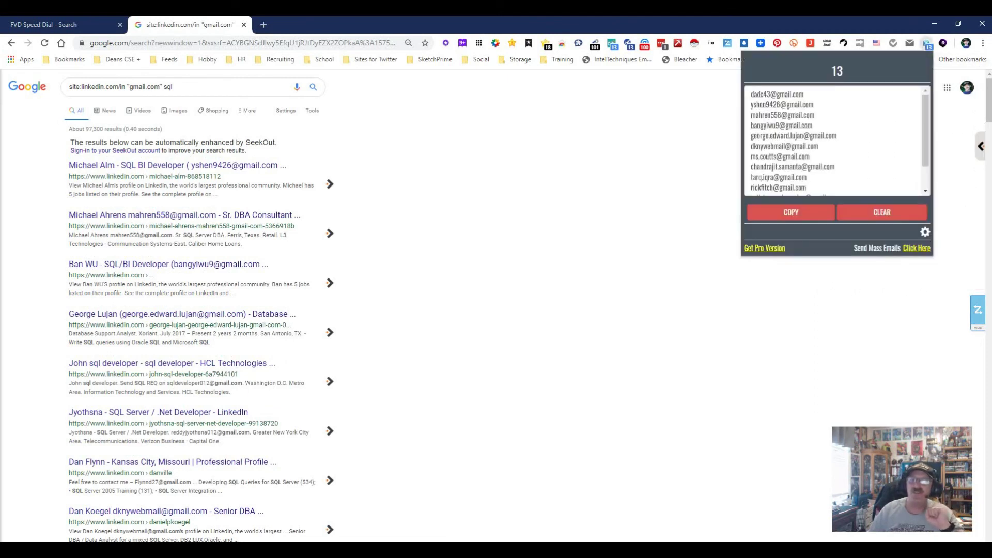
{"action": "scroll", "coordinate": [835, 140], "scroll_direction": "down", "scroll_amount": 2}
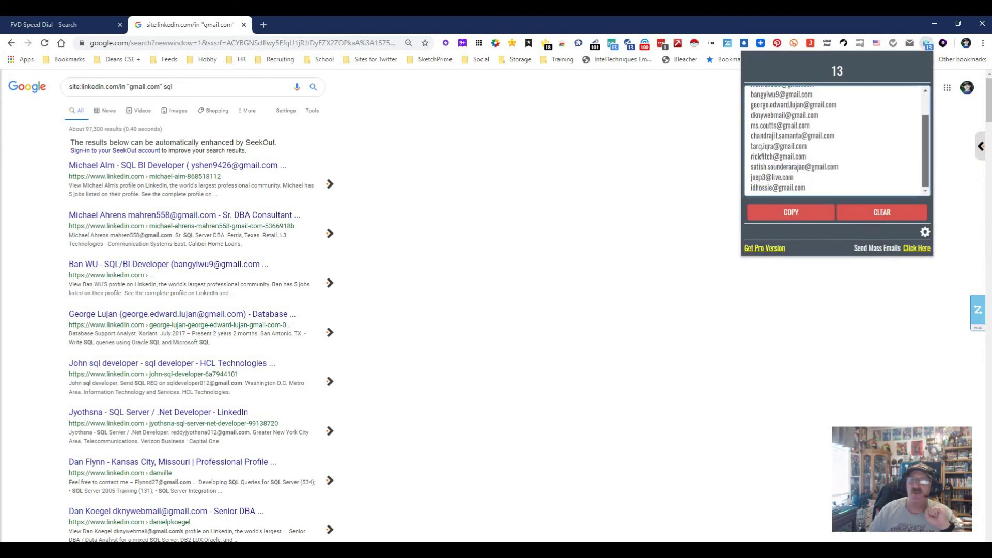
{"action": "scroll", "coordinate": [834, 141], "scroll_direction": "up", "scroll_amount": 3}
{"action": "key", "text": "Escape"}
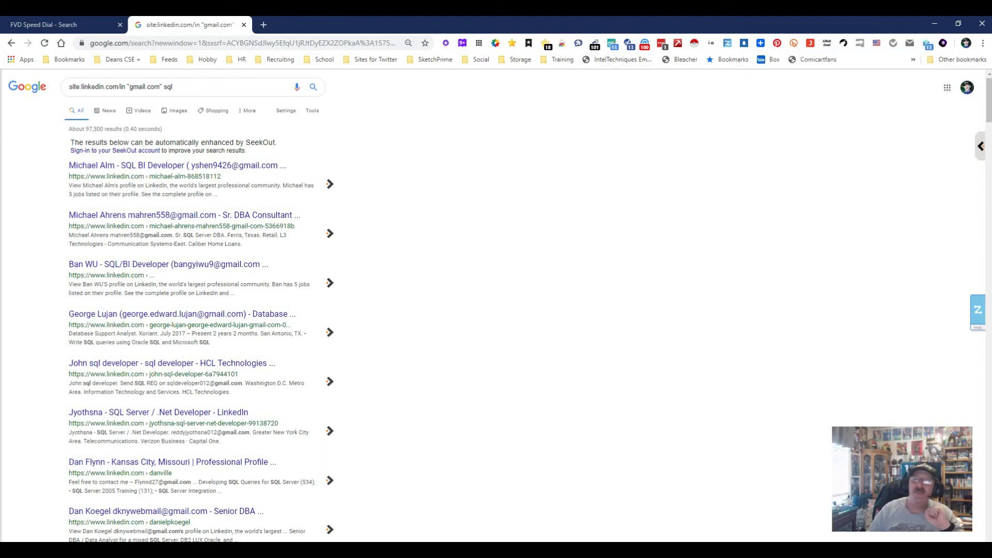
{"action": "scroll", "coordinate": [197, 310], "scroll_direction": "down", "scroll_amount": 15}
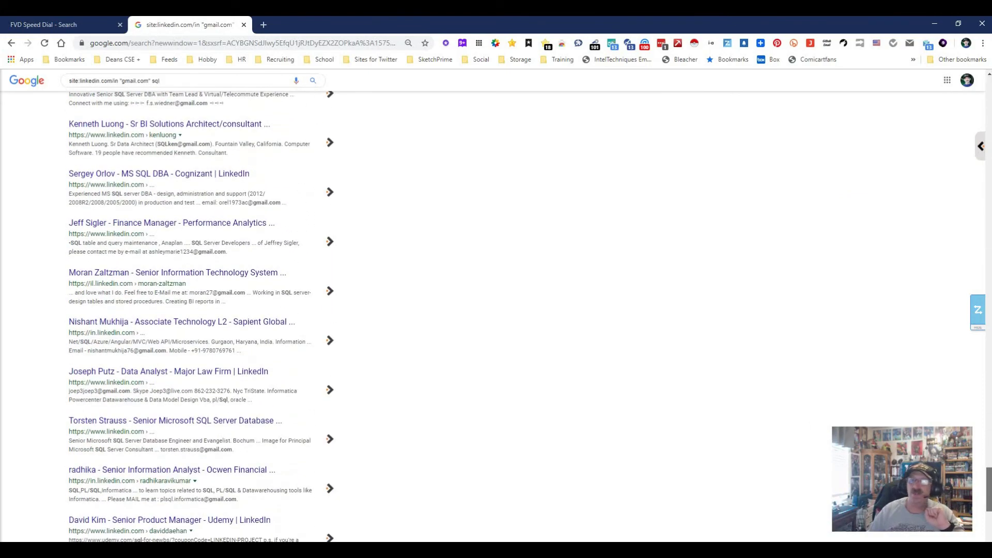
{"action": "scroll", "coordinate": [197, 310], "scroll_direction": "up", "scroll_amount": 15}
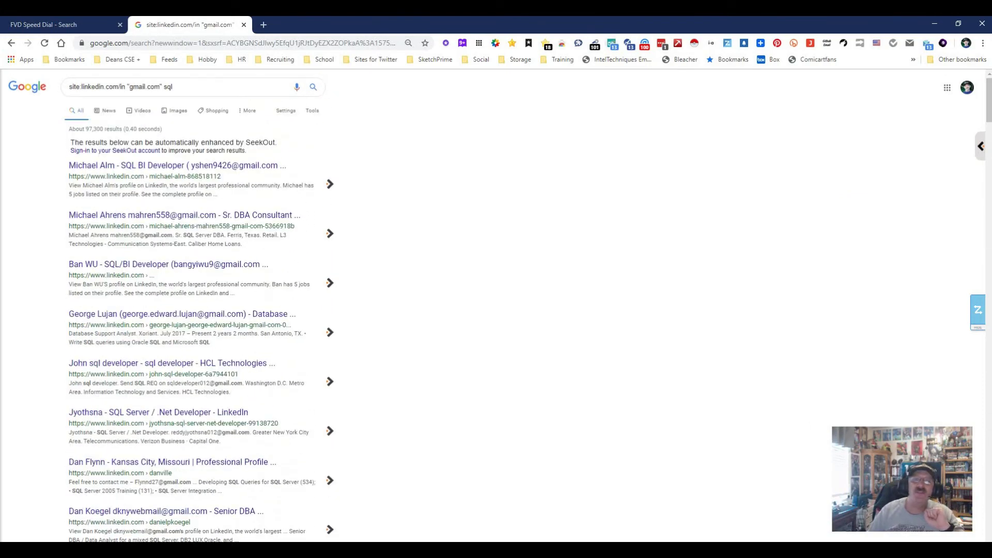
Check the addresses that Email Extractor and Free Email Hunter collected from the same results page.
{"action": "left_click", "coordinate": [594, 43]}
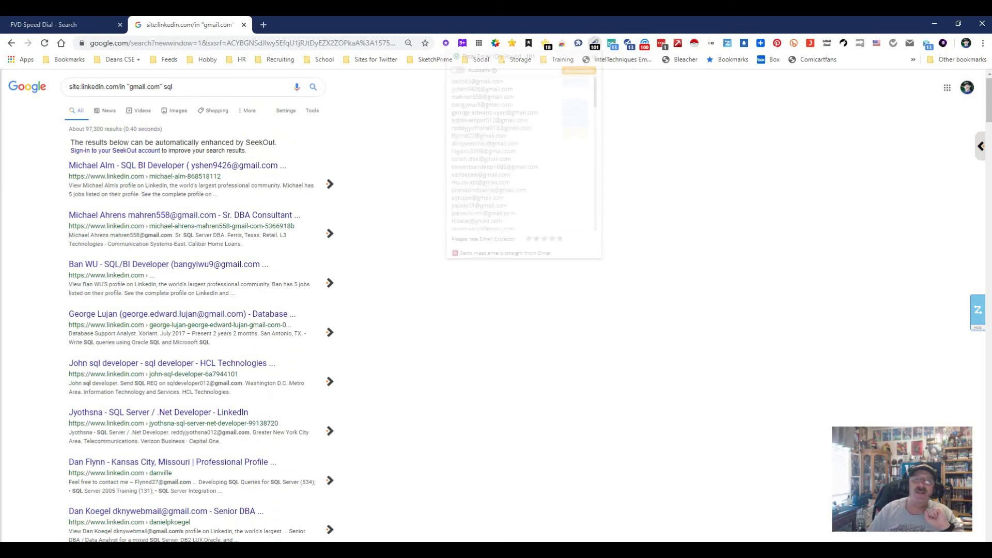
{"action": "left_click", "coordinate": [594, 43]}
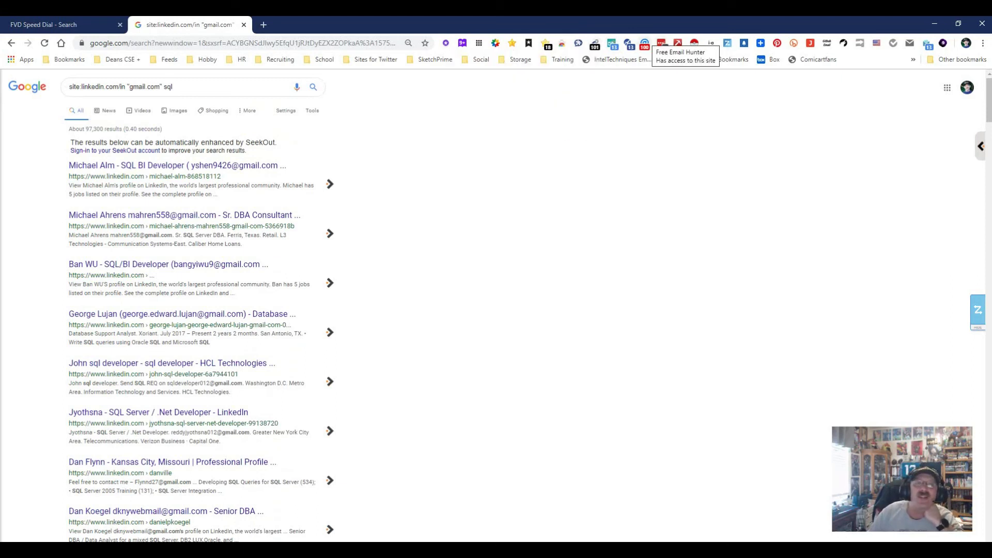
{"action": "left_click", "coordinate": [595, 42]}
{"action": "left_click", "coordinate": [595, 43]}
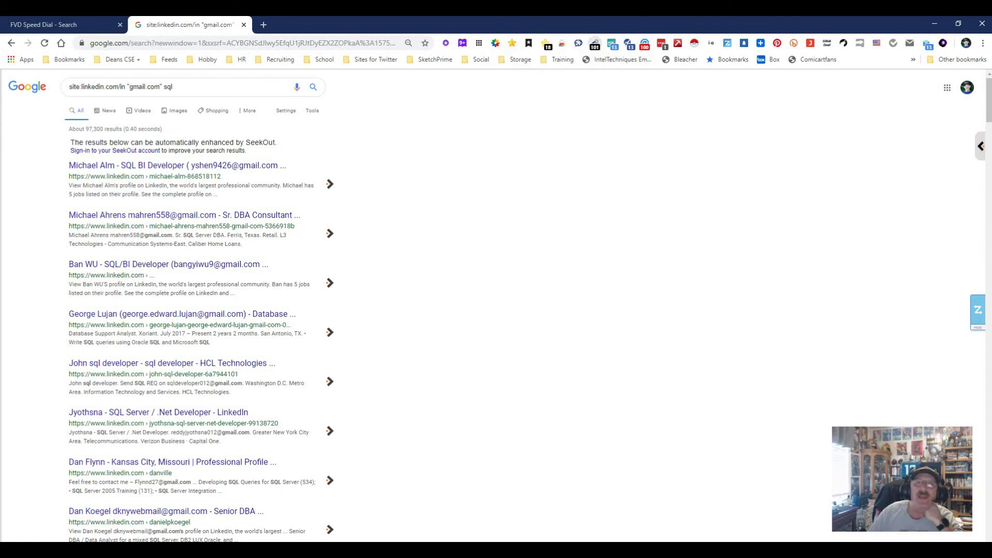
{"action": "left_click", "coordinate": [644, 43]}
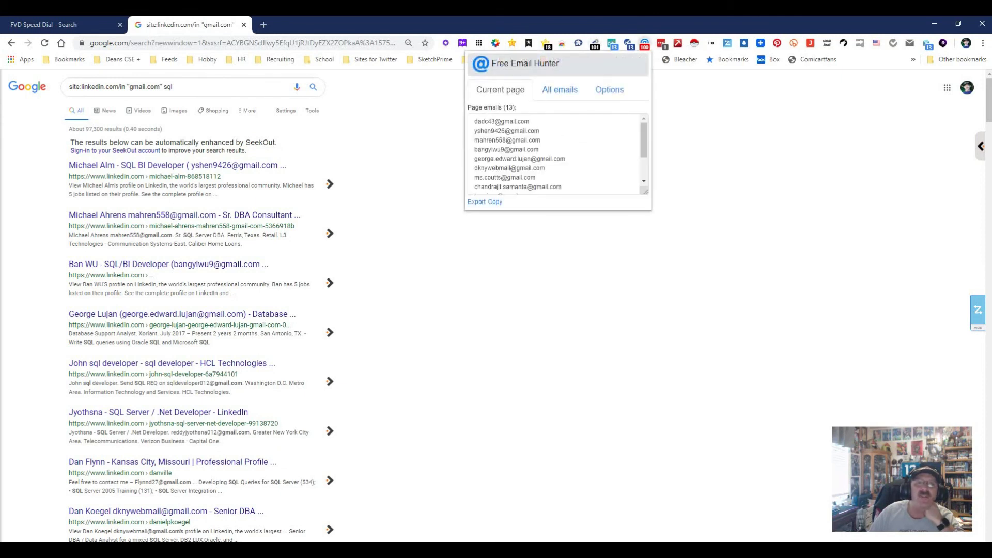
{"action": "left_click", "coordinate": [644, 43]}
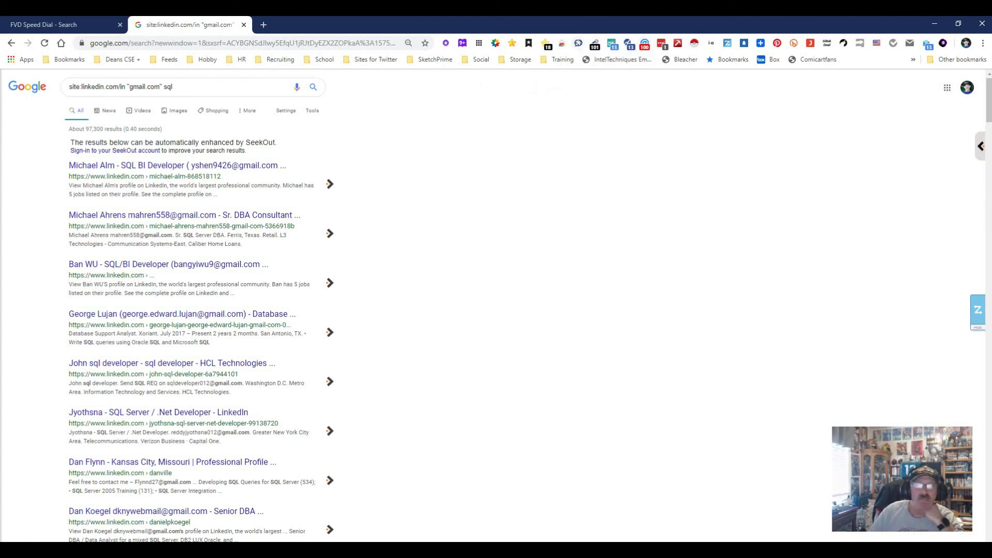
Review the addresses in Email Lead Hunter, clear them, and recheck the extension's list.
{"action": "left_click", "coordinate": [927, 43]}
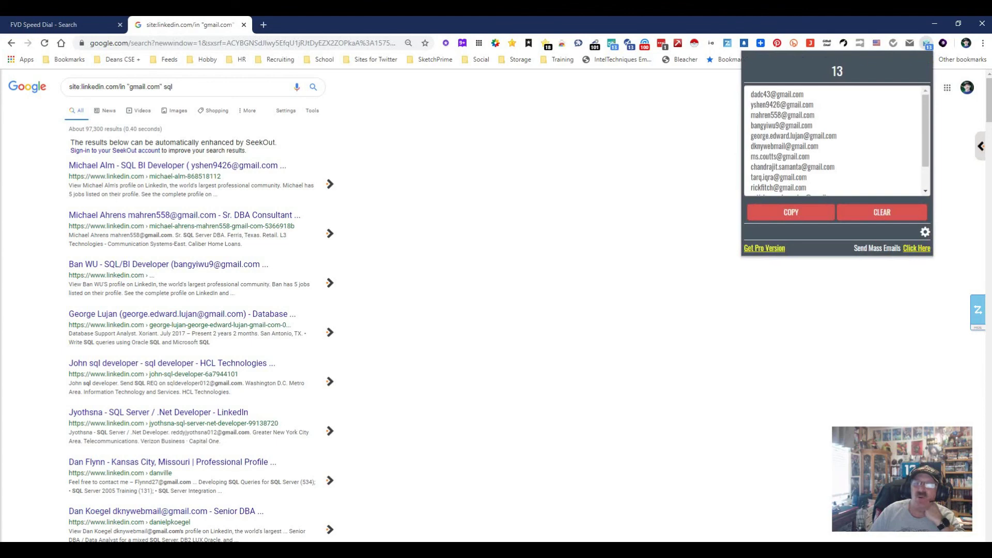
{"action": "scroll", "coordinate": [836, 141], "scroll_direction": "down", "scroll_amount": 1}
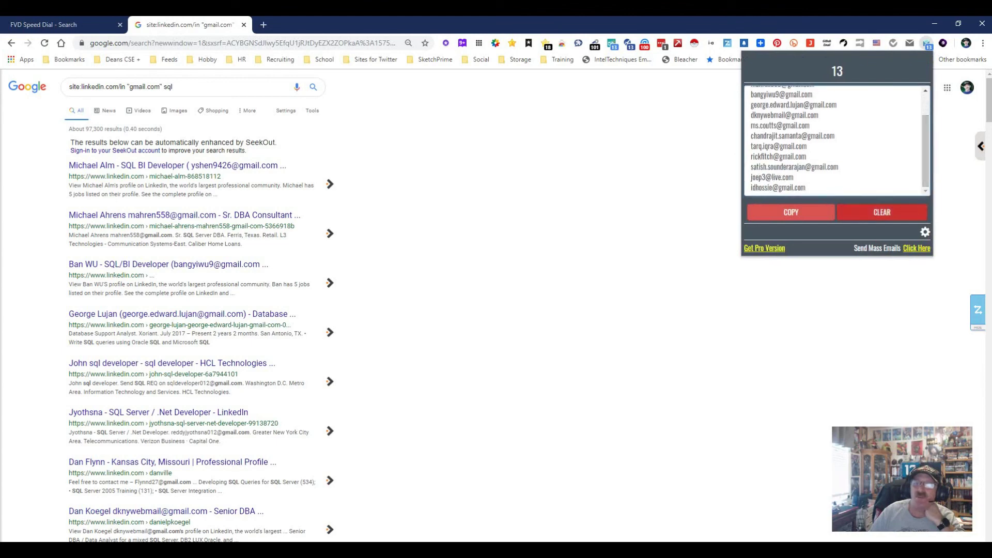
{"action": "left_click", "coordinate": [882, 212]}
{"action": "left_click", "coordinate": [928, 43]}
{"action": "left_click", "coordinate": [927, 42]}
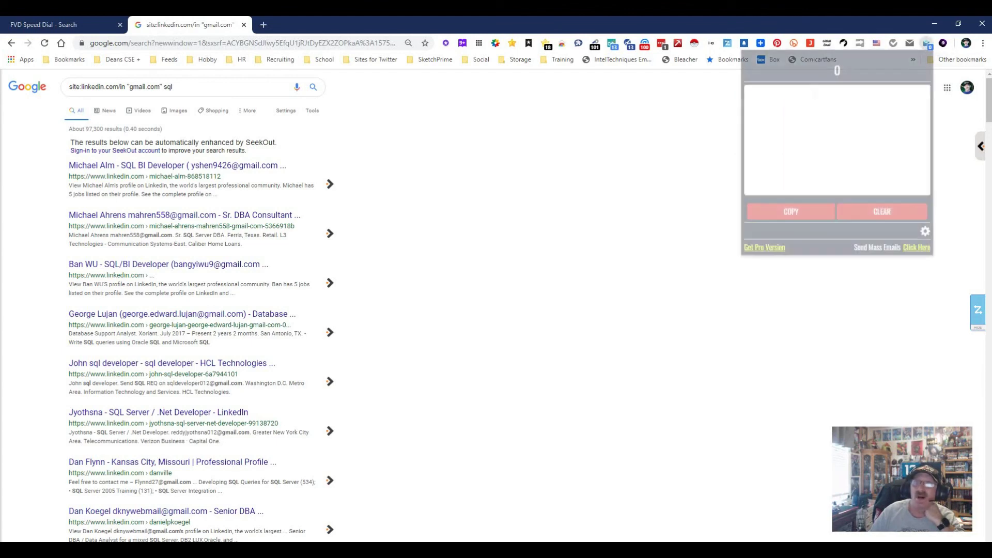
{"action": "key", "text": "Escape"}
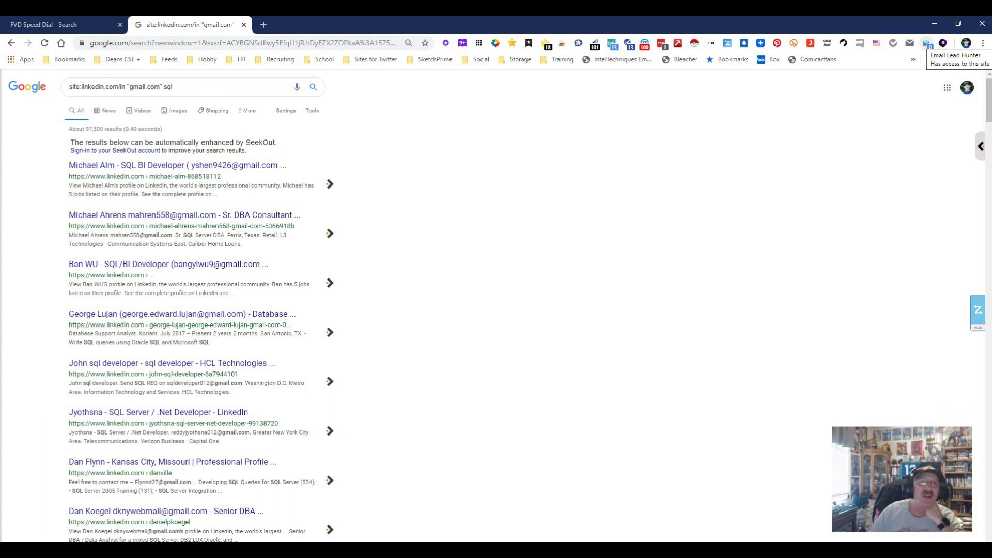
Open Email Lead Hunter's Chrome Web Store listing from the extension itself.
{"action": "right_click", "coordinate": [927, 42]}
{"action": "left_click", "coordinate": [912, 59]}
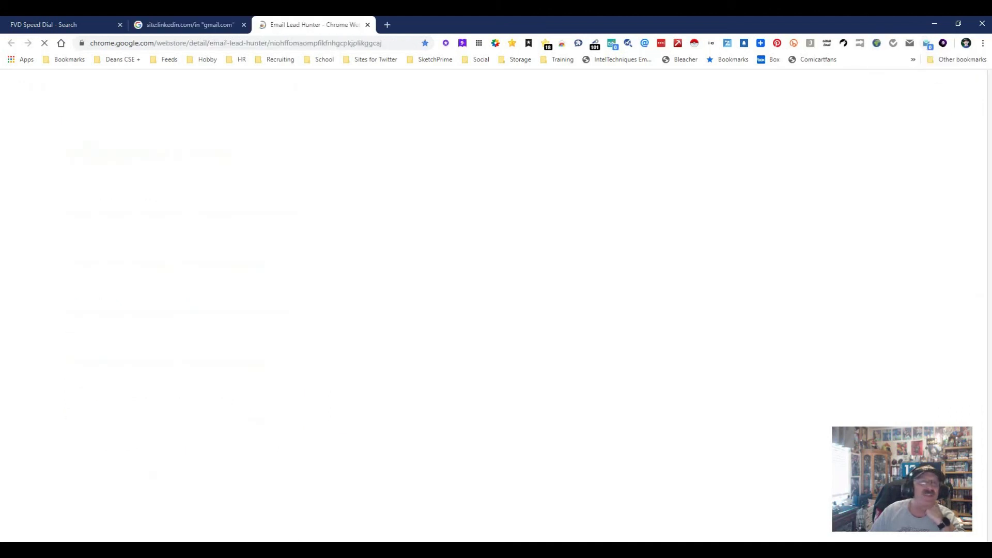